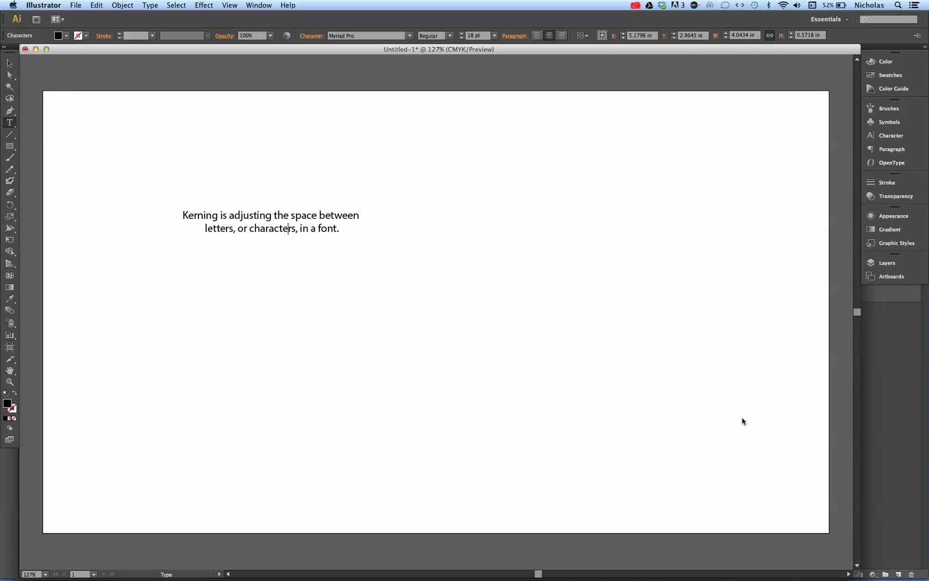
Open Illustrator's Character panel, showing Myriad Pro Regular 18 pt with tracking -10.
click(253, 7)
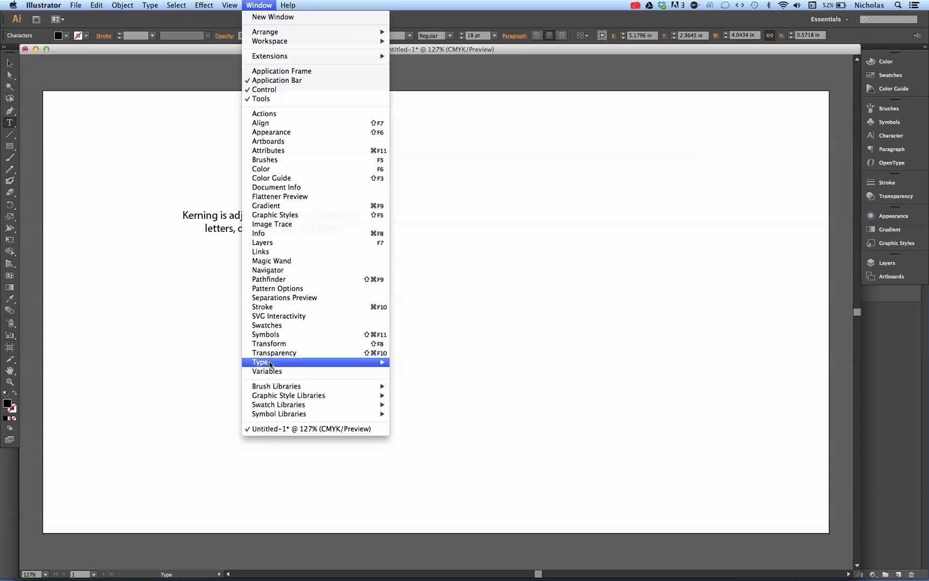
mouse_move(318, 361)
click(415, 363)
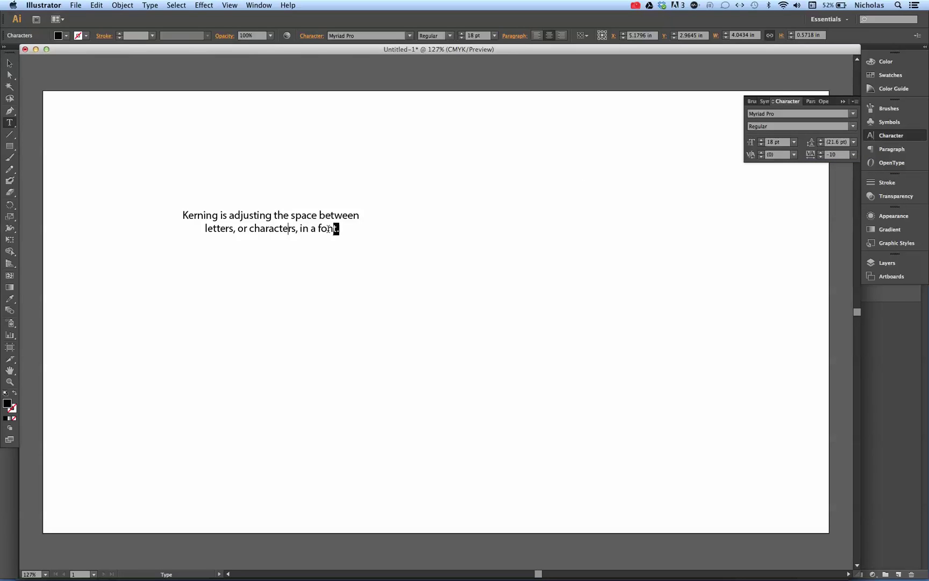
Select the paragraph and apply Optical kerning, checking the result in 'adjusting'.
drag(336, 229, 144, 214)
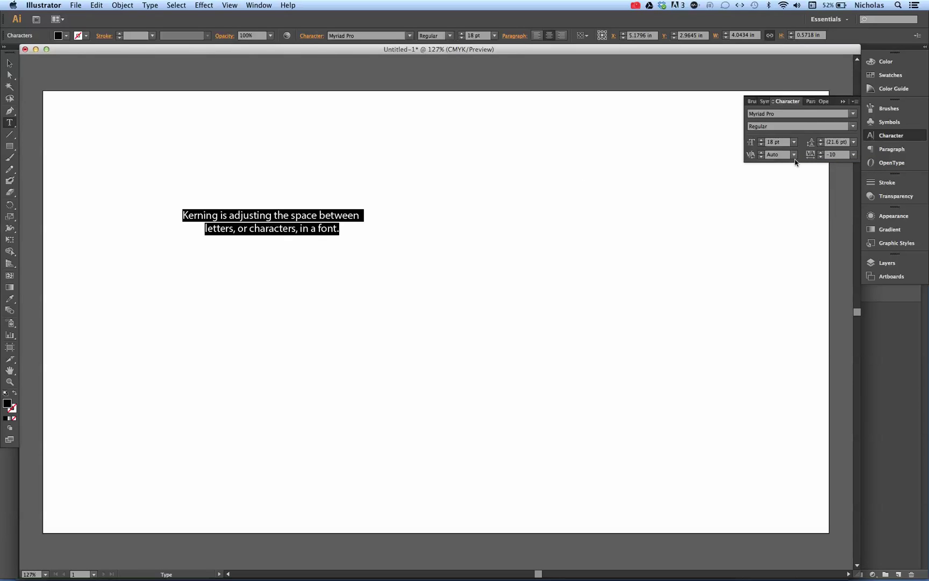
click(794, 155)
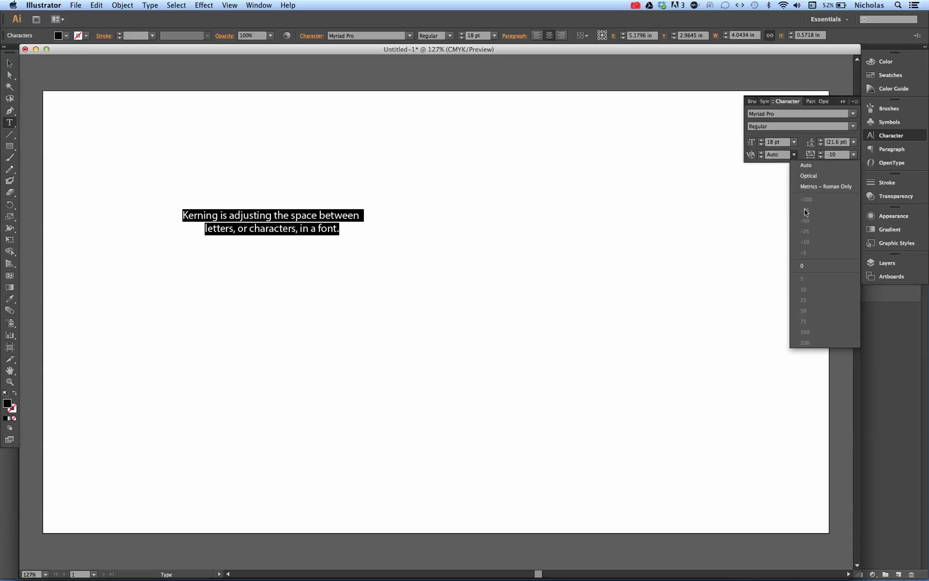
click(803, 176)
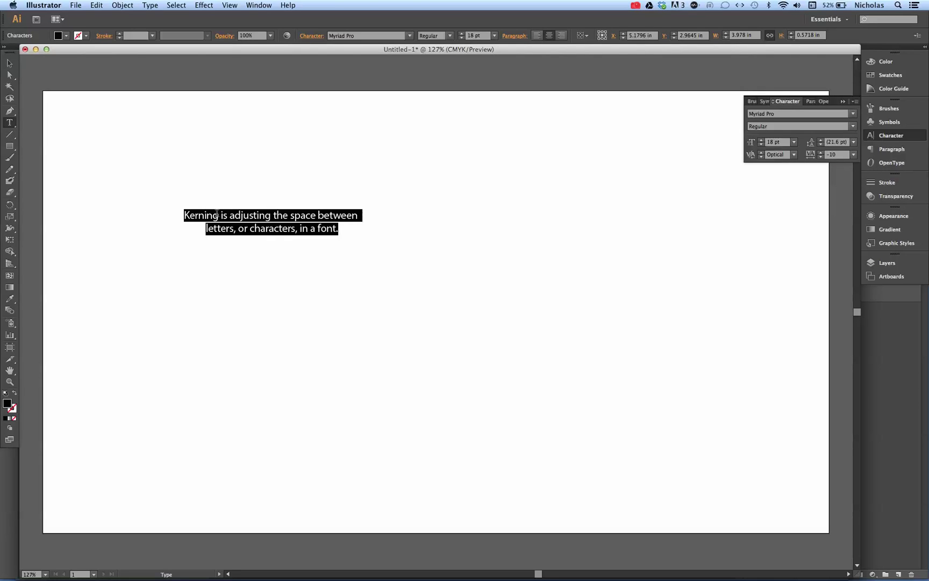
click(248, 215)
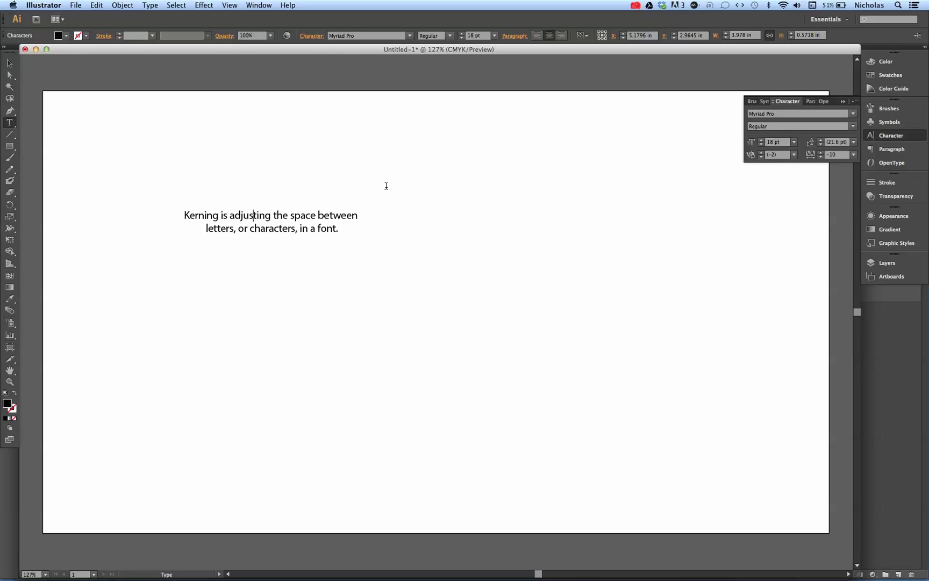
Try Auto and Metrics – Roman Only kerning, then set the paragraph's kerning to 0.
key(super+a)
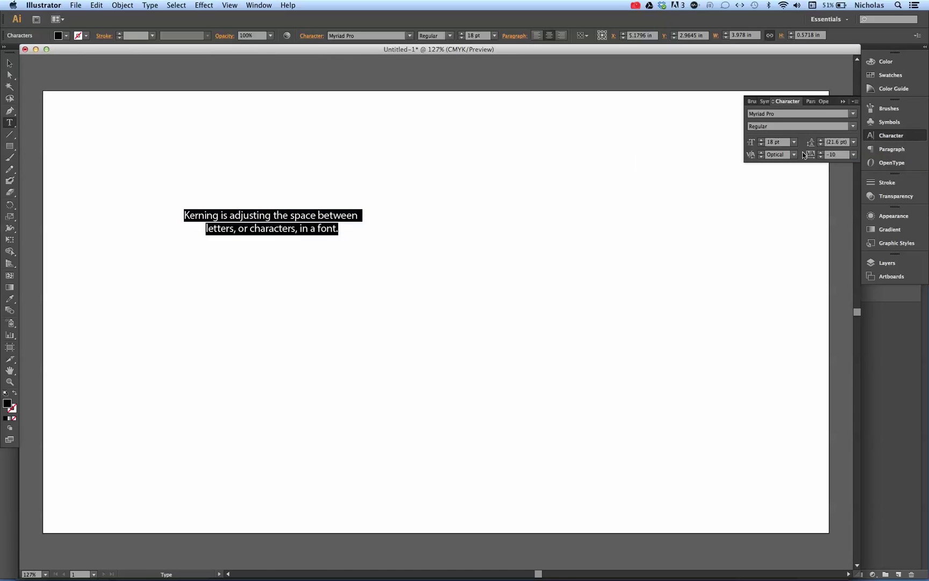
click(795, 155)
click(799, 166)
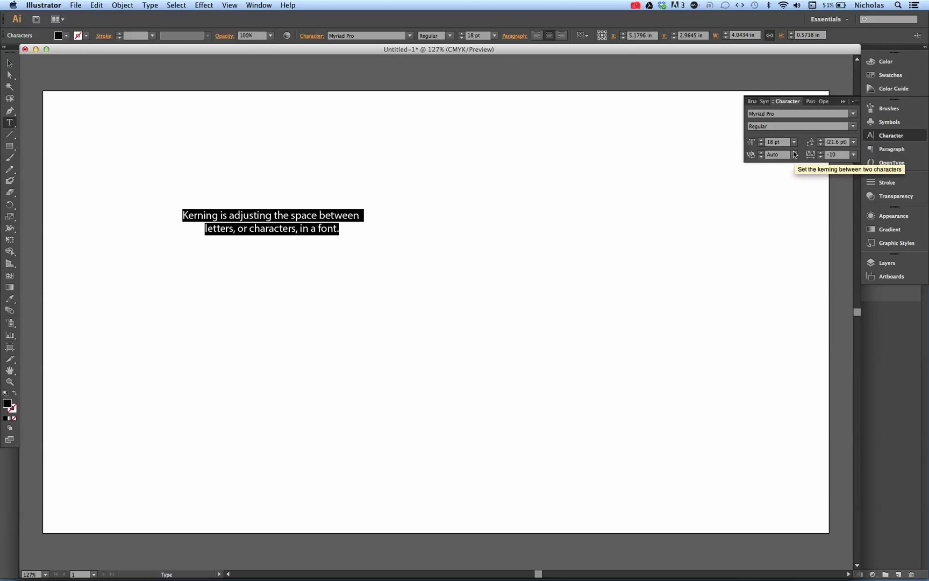
click(795, 153)
click(797, 186)
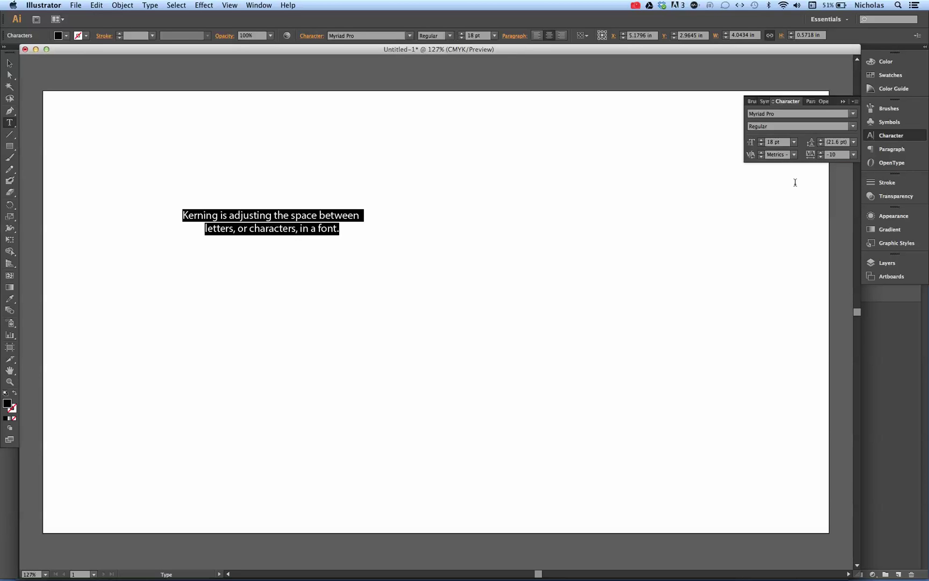
click(794, 155)
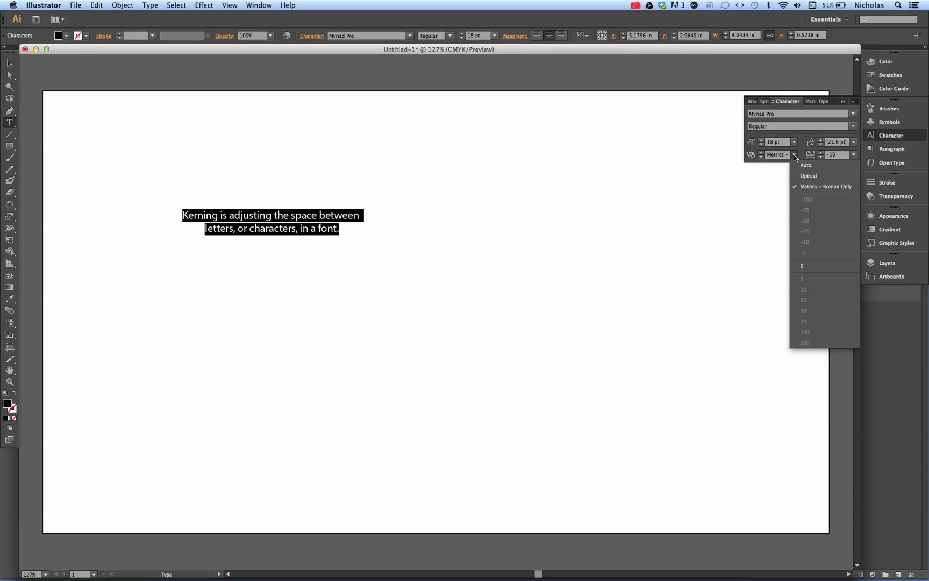
click(798, 263)
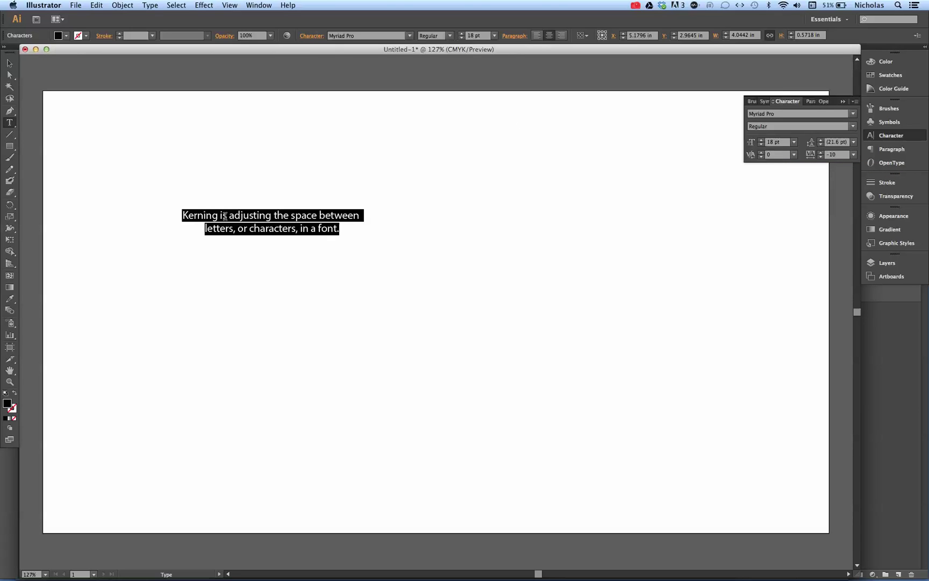
click(269, 228)
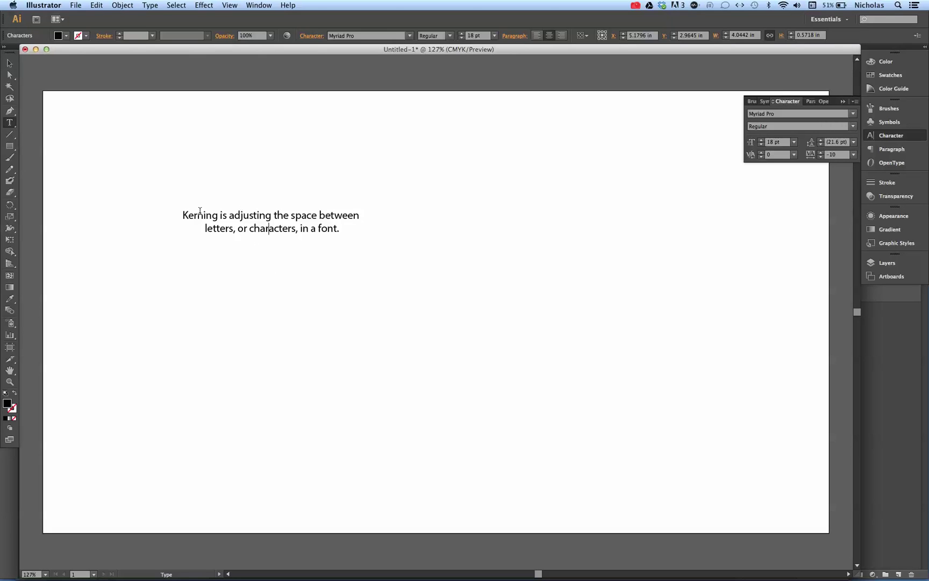
Zoom in on the paragraph and put the text cursor between the K and e of Kerning.
key(Escape)
key(z)
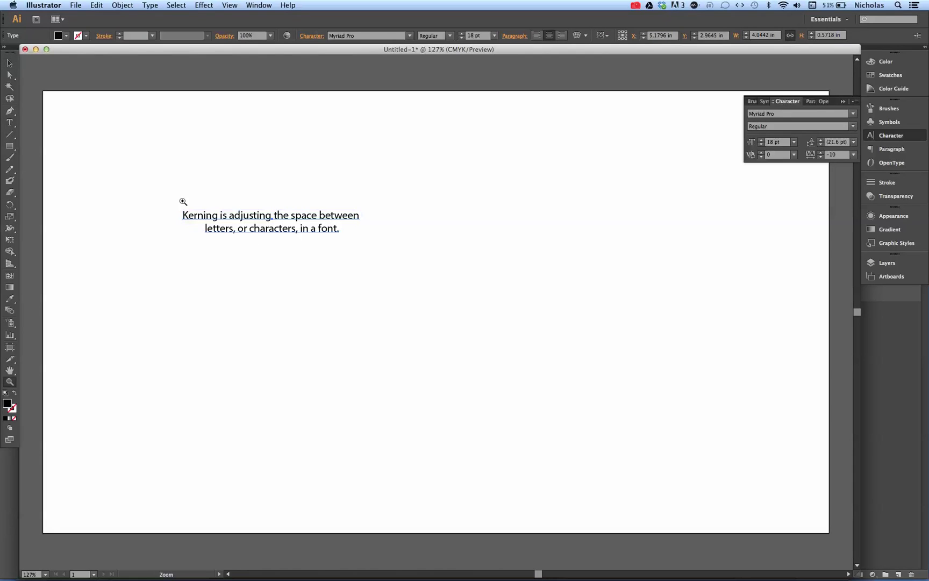
drag(174, 199, 376, 254)
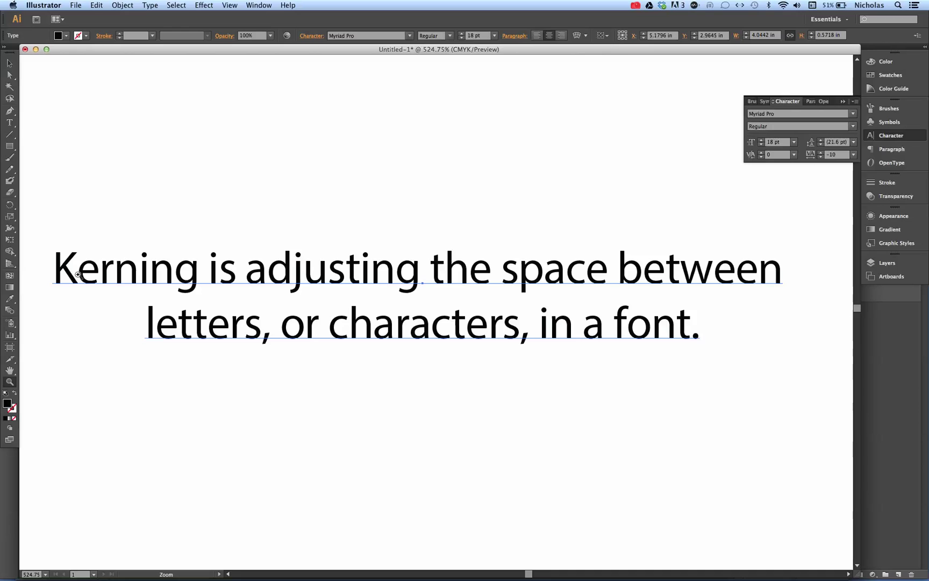
key(t)
click(78, 269)
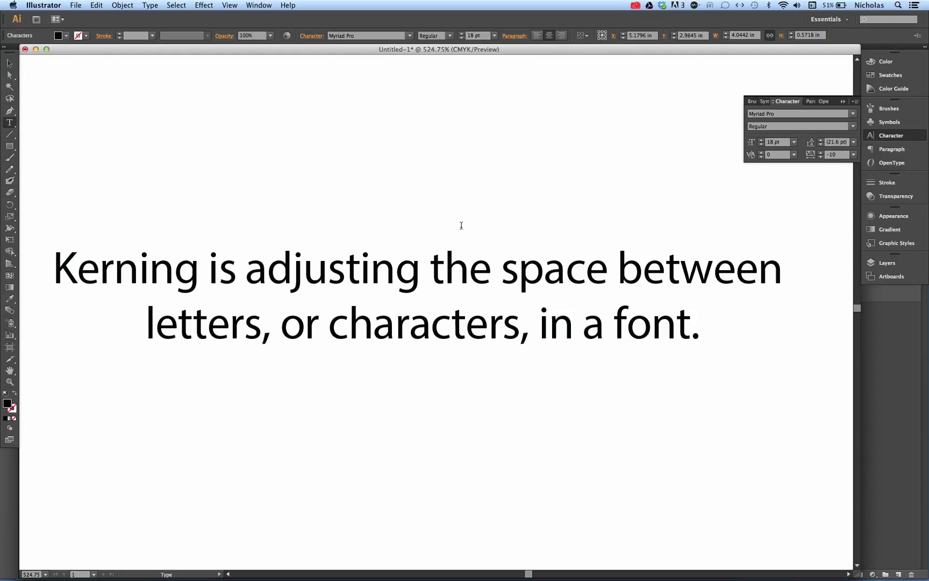
Try K–e kerning of -100 and 100, then nudge it to 80 with Option+arrow keys.
click(762, 157)
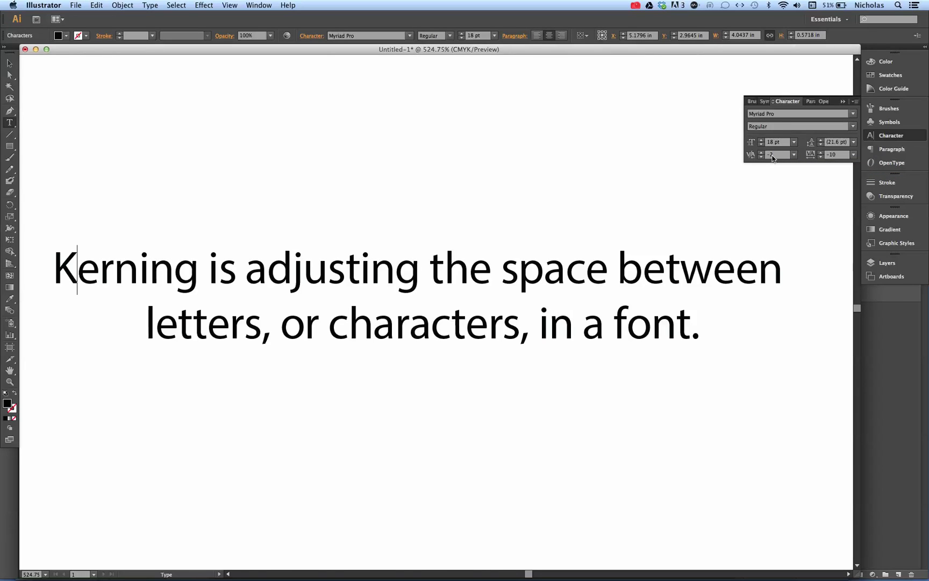
click(794, 154)
click(805, 200)
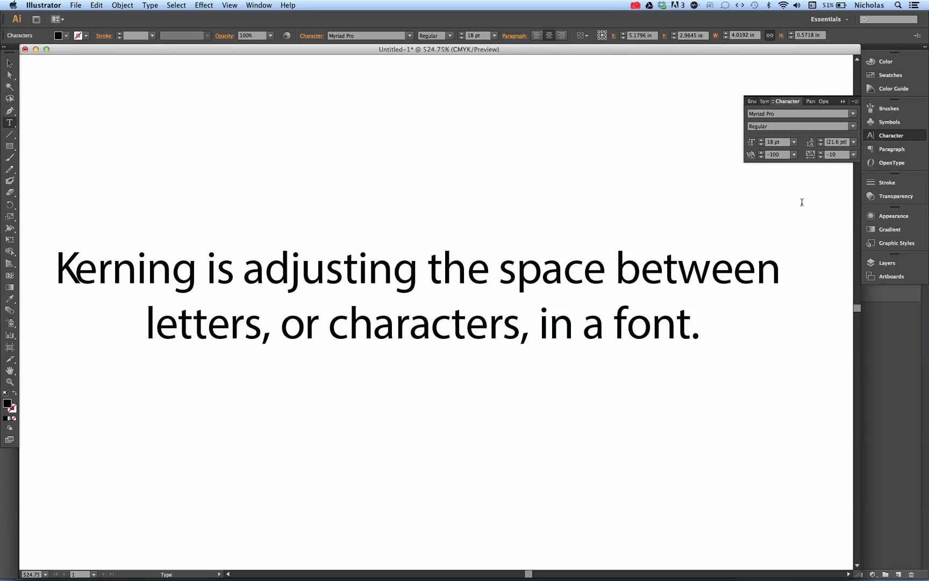
click(794, 155)
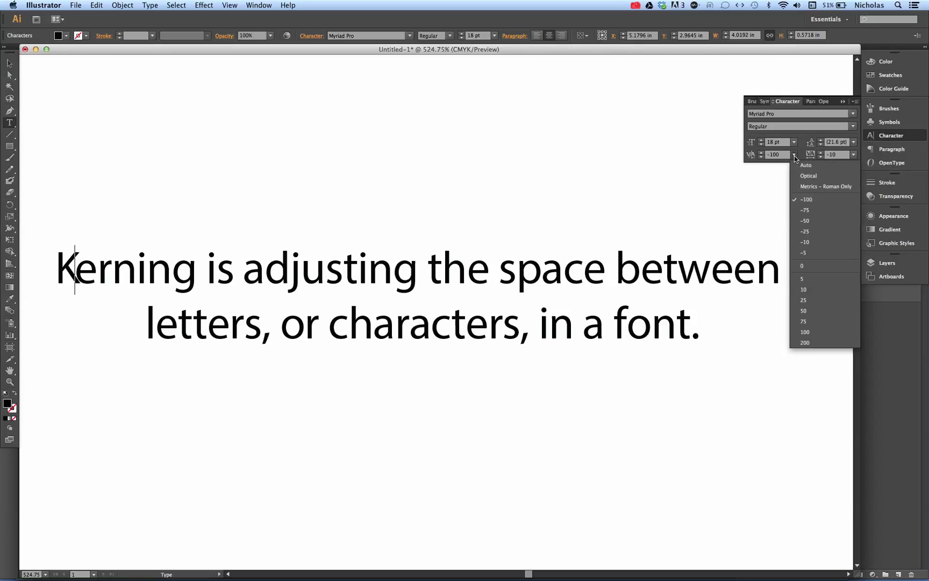
click(797, 332)
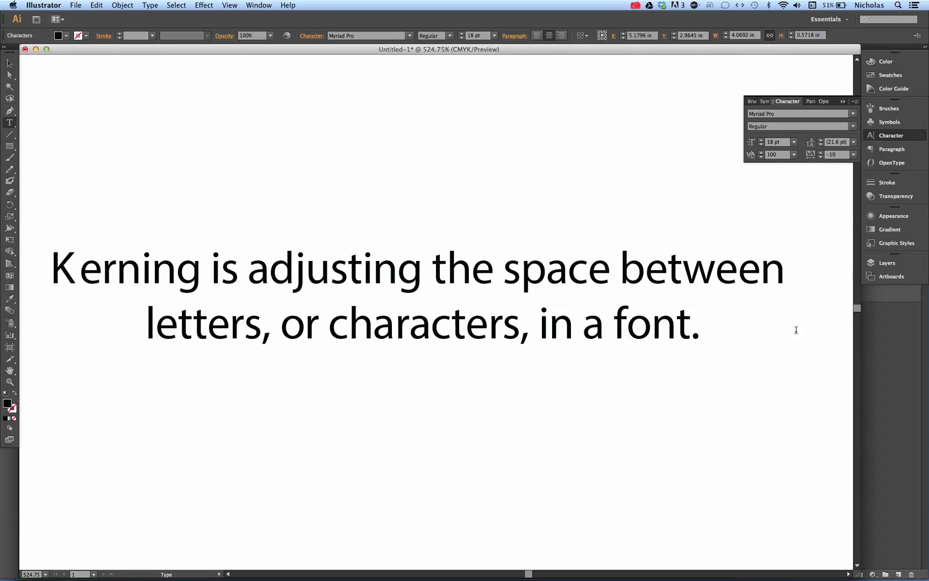
key(alt+Left)
key(alt+Left)
key(alt+Left)
key(alt+Left)
key(alt+Left)
key(alt+Left)
key(alt+Left)
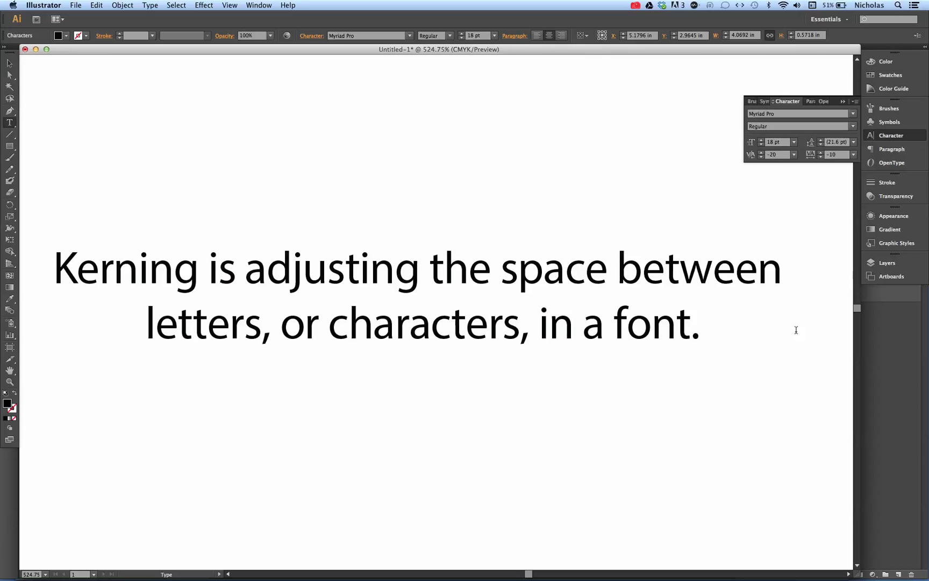
key(alt+Left)
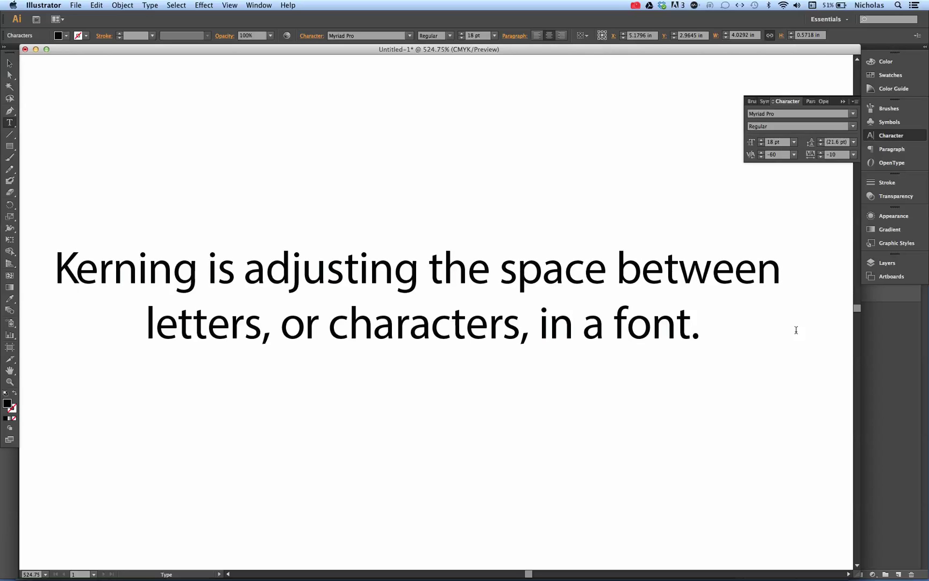
key(alt+Right)
key(alt+Right)
key(alt+Right)
key(alt+Right)
key(alt+Right)
key(alt+Right)
key(alt+Right)
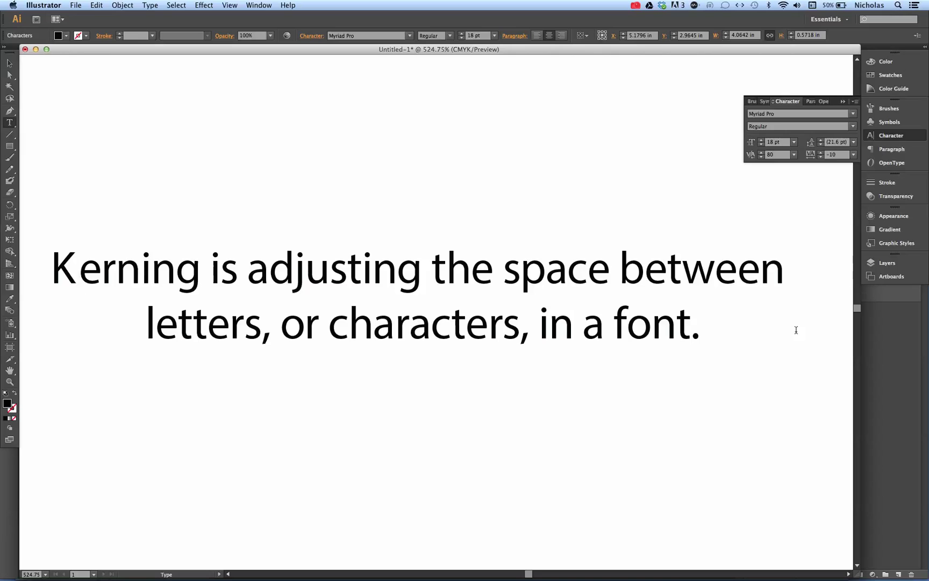
In Photoshop, zoom in on the paragraph and bring the Character panel back into view.
key(super+Tab)
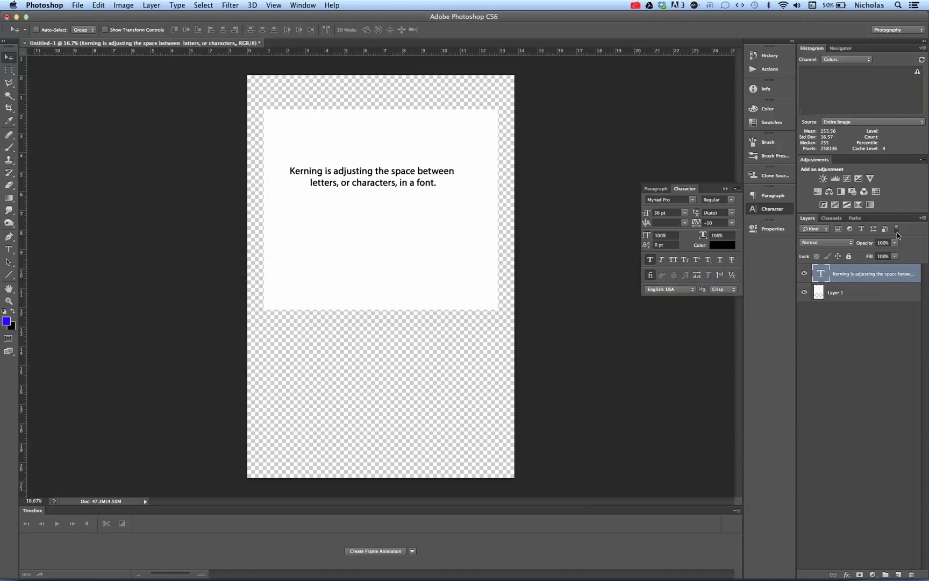
click(9, 302)
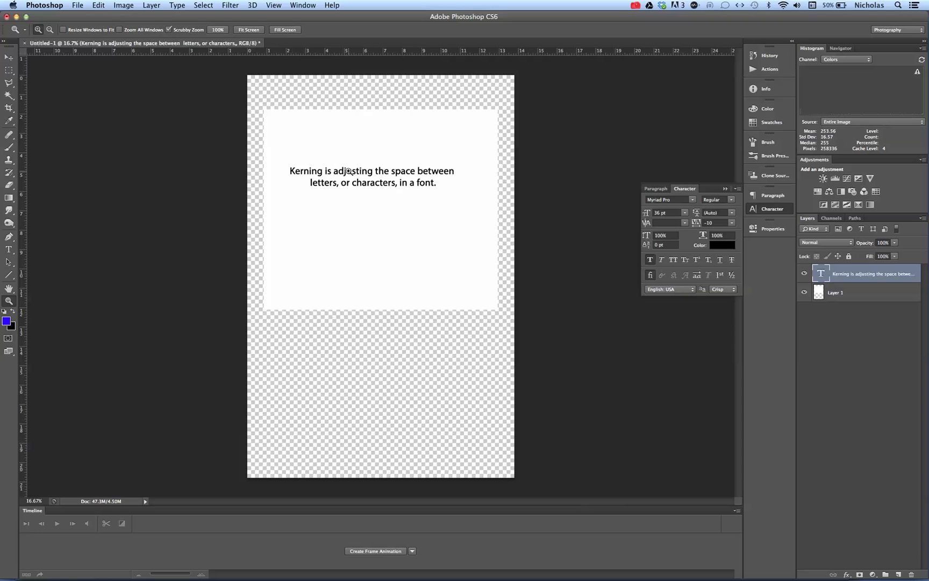
drag(349, 171, 404, 215)
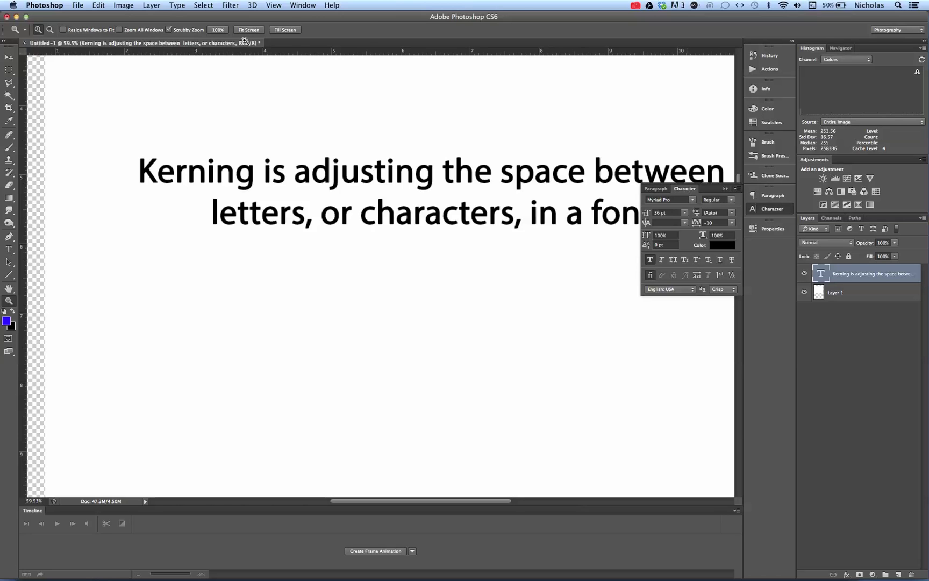
click(303, 5)
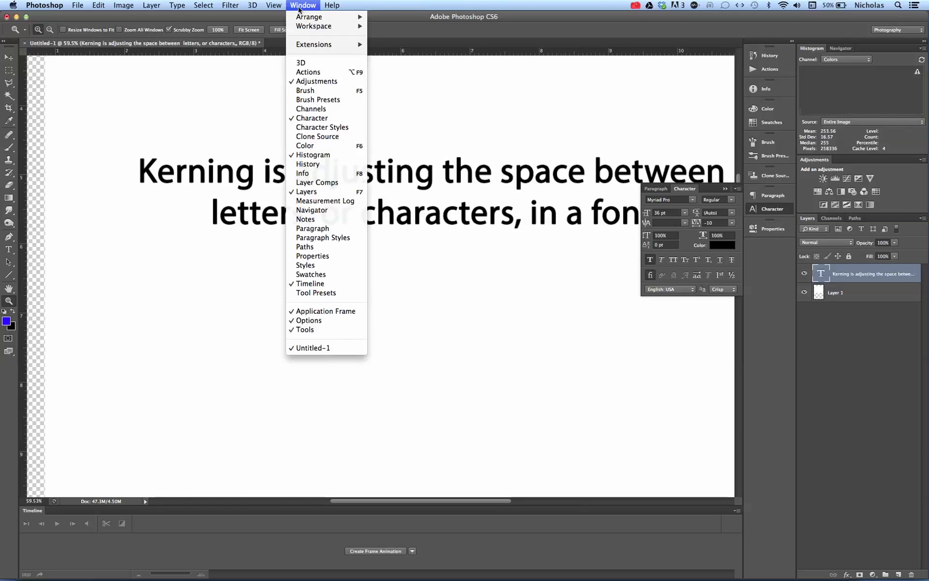
click(310, 117)
click(299, 6)
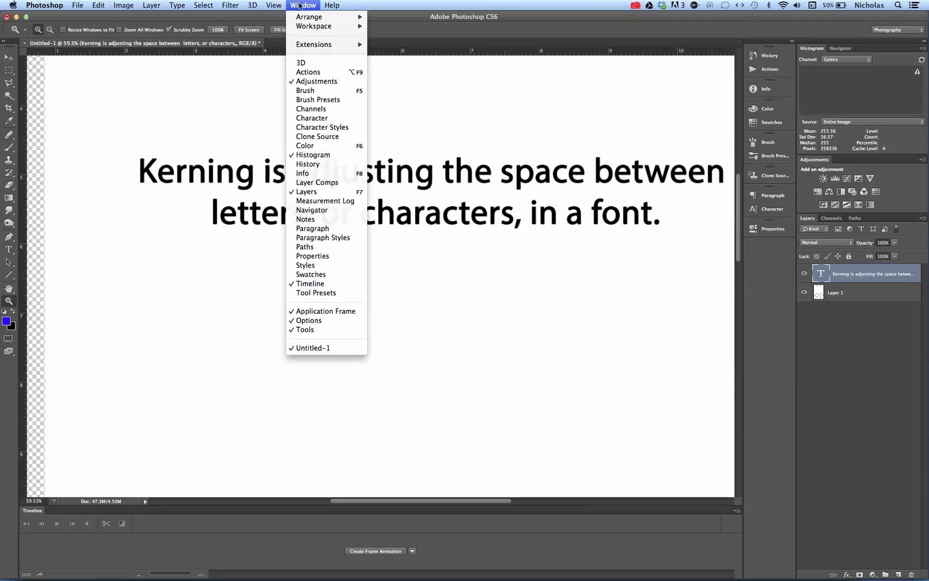
click(308, 118)
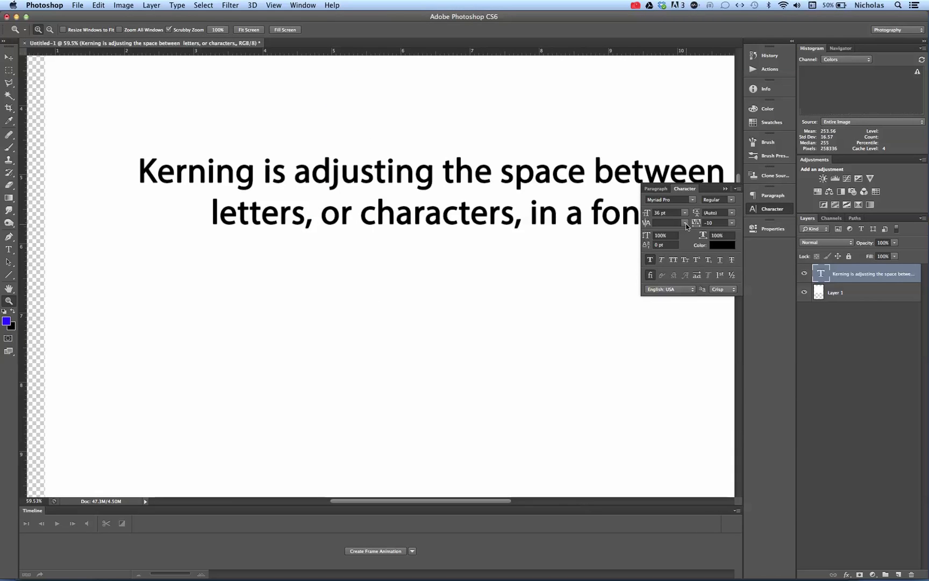
Set the kerning inside 'Kerning' to -10, then -15, and switch to InDesign.
key(t)
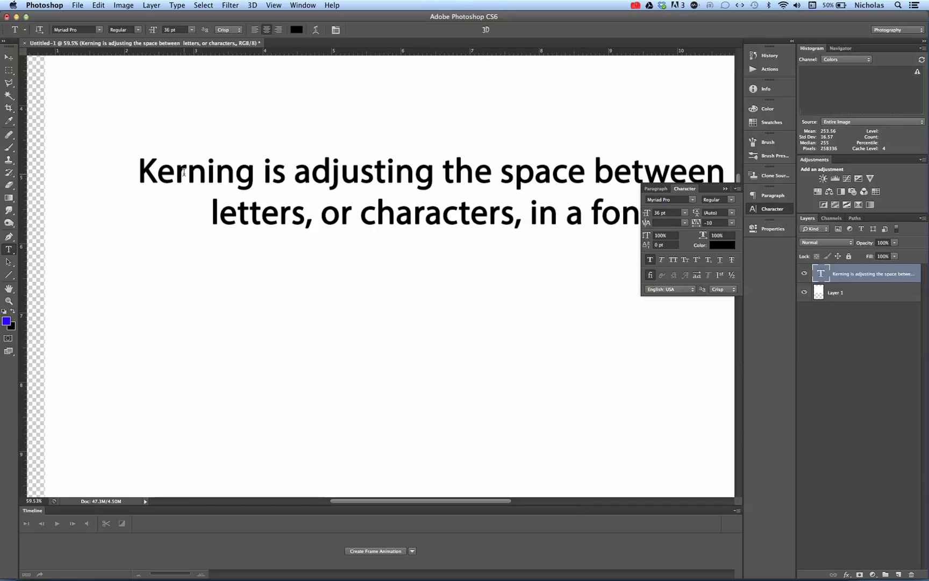
click(188, 175)
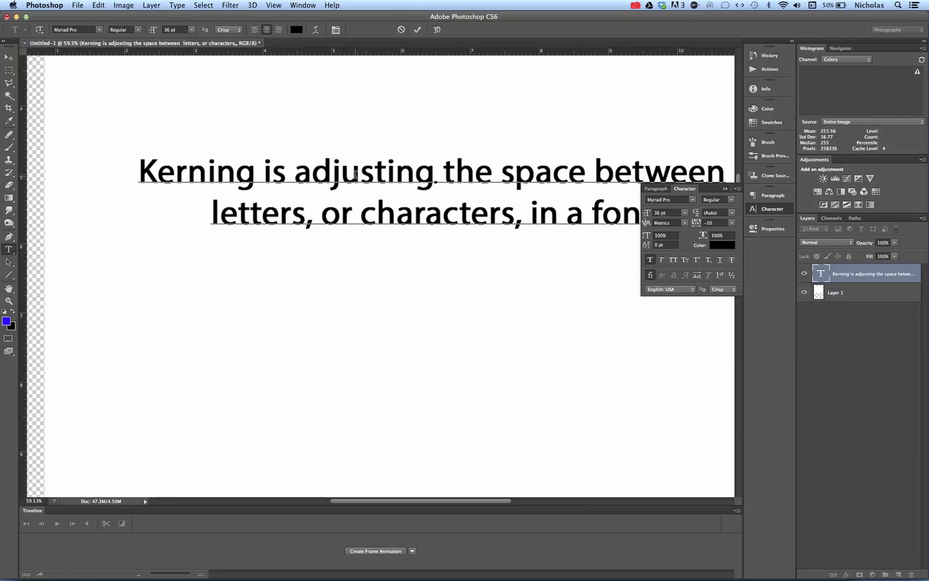
key(Left)
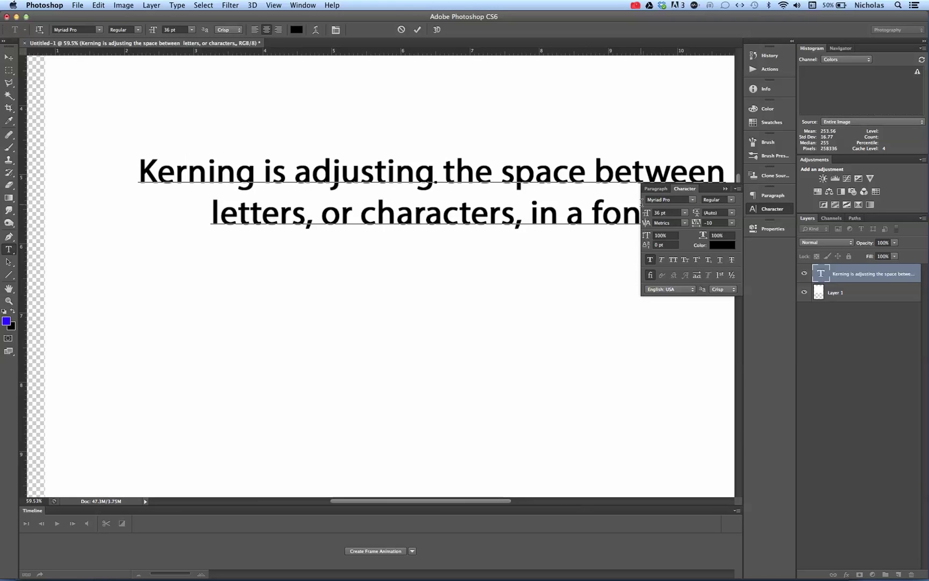
click(685, 223)
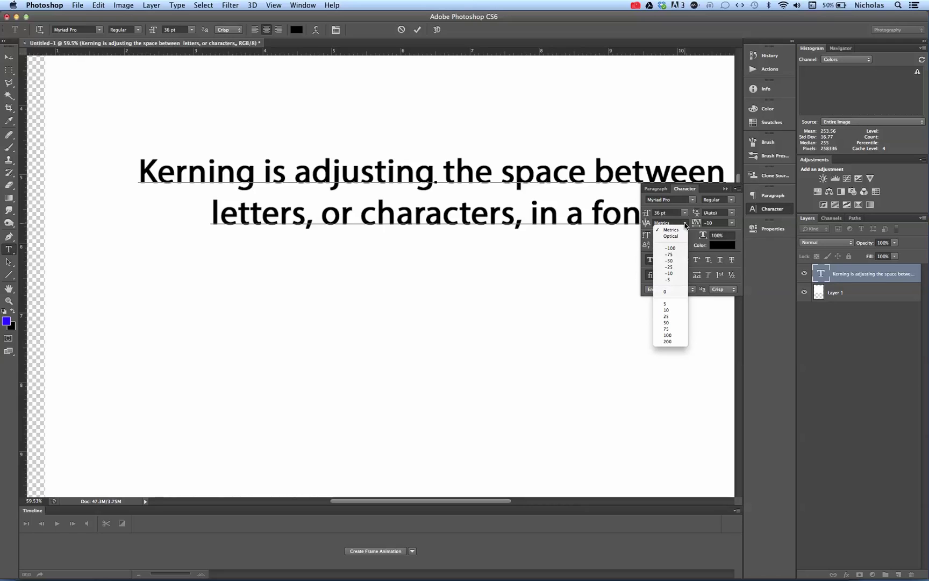
click(671, 273)
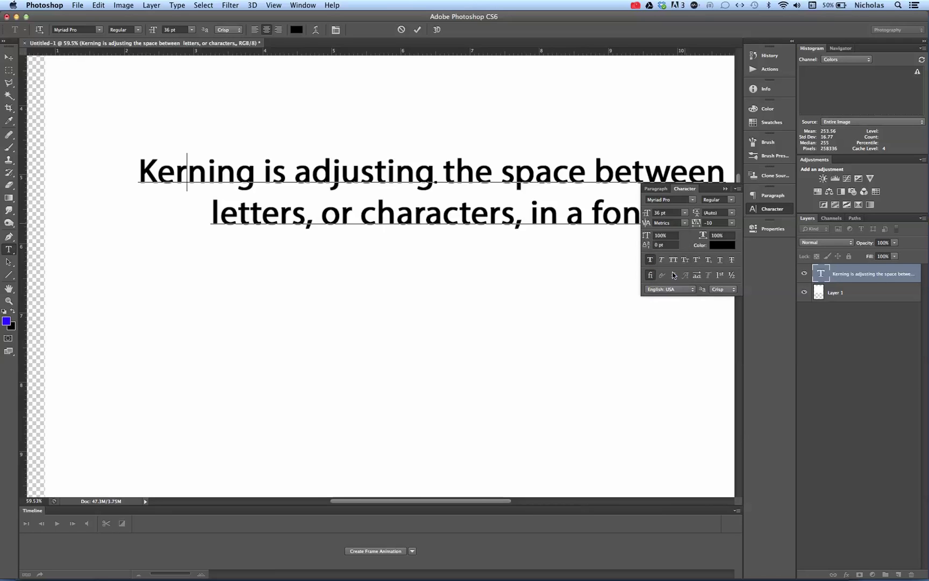
click(670, 223)
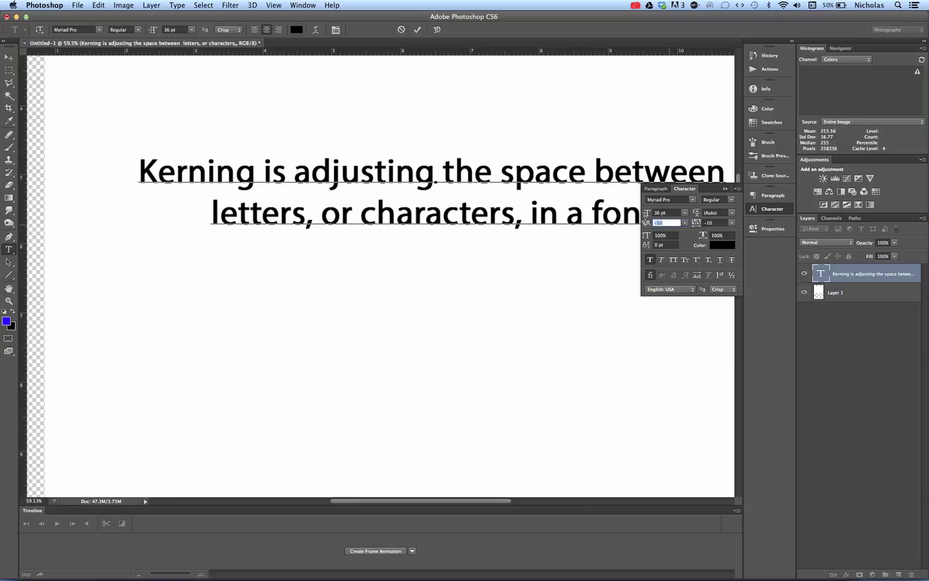
text(-15)
key(Tab)
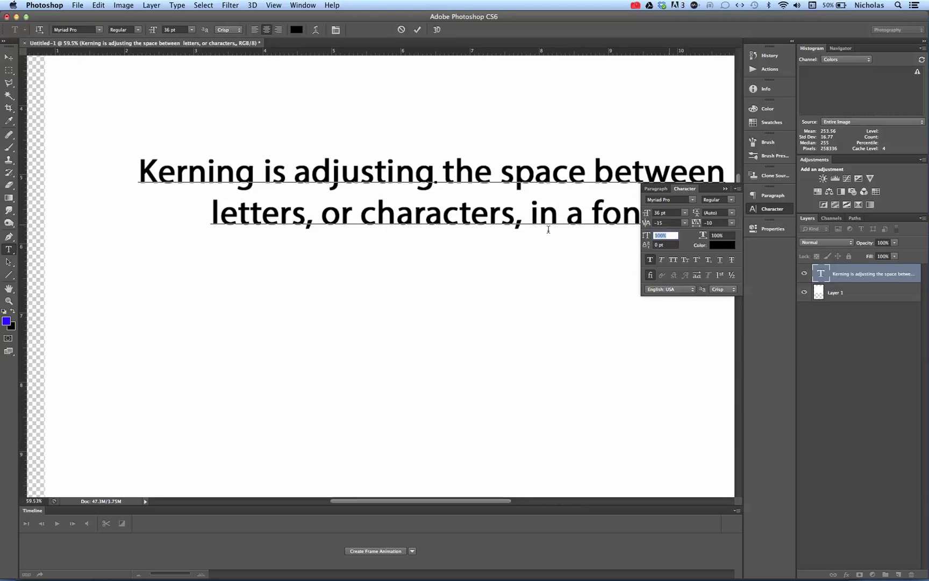
key(super+Tab)
key(super+Tab)
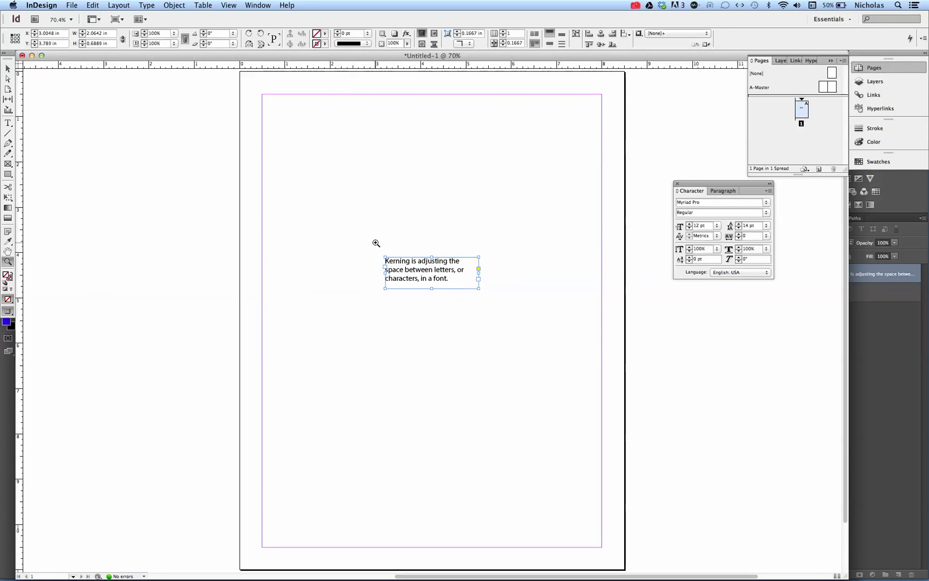
Zoom in on the text frame and reopen the Character panel just above the paragraph.
drag(373, 242, 491, 301)
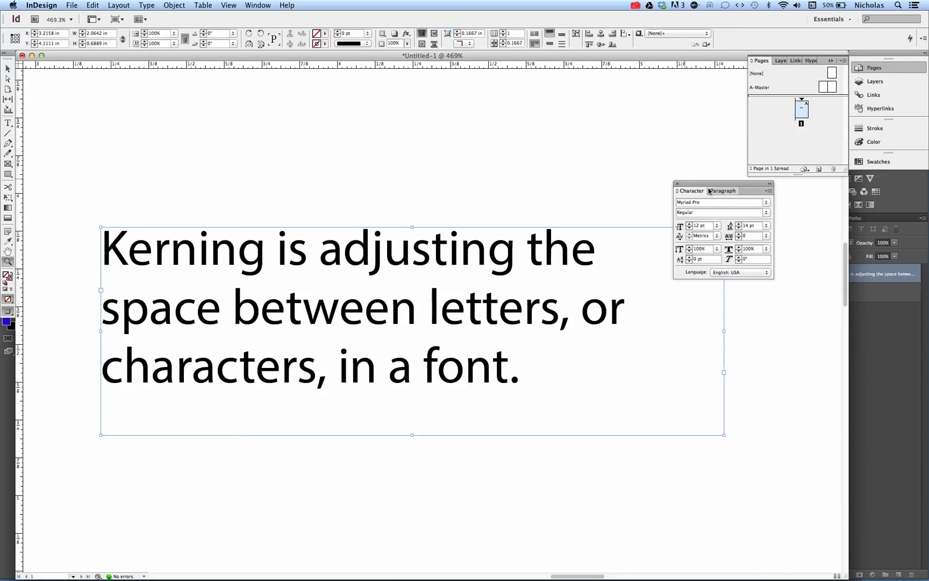
click(678, 184)
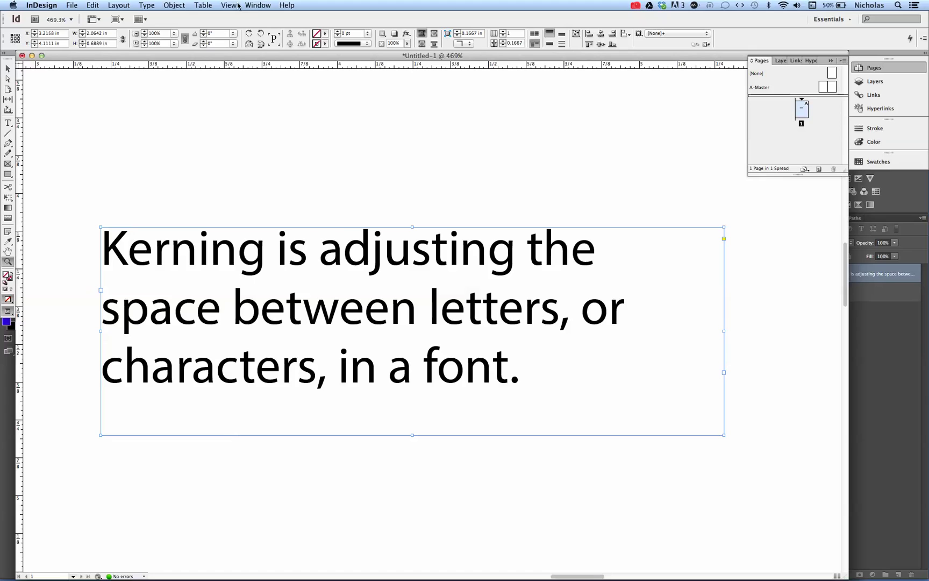
click(257, 5)
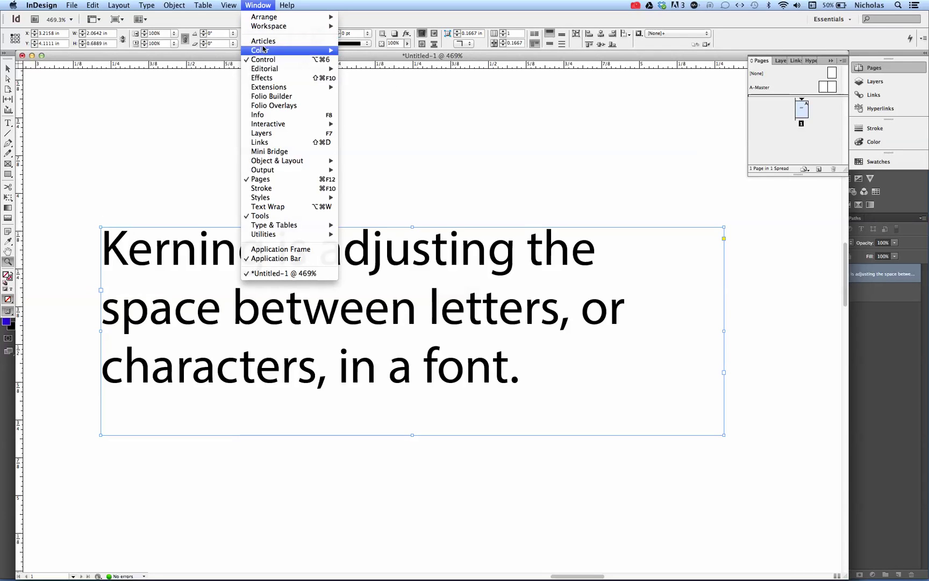
mouse_move(283, 230)
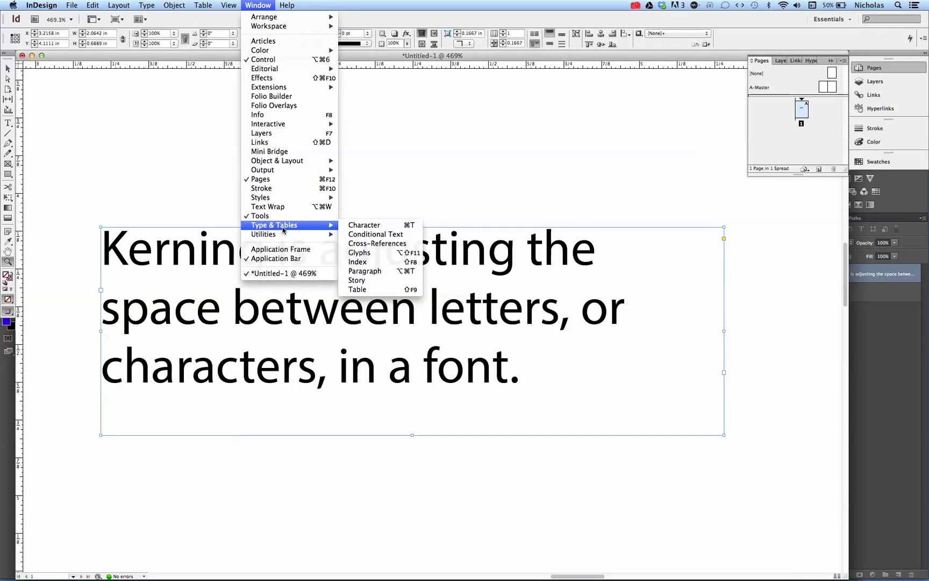
click(376, 225)
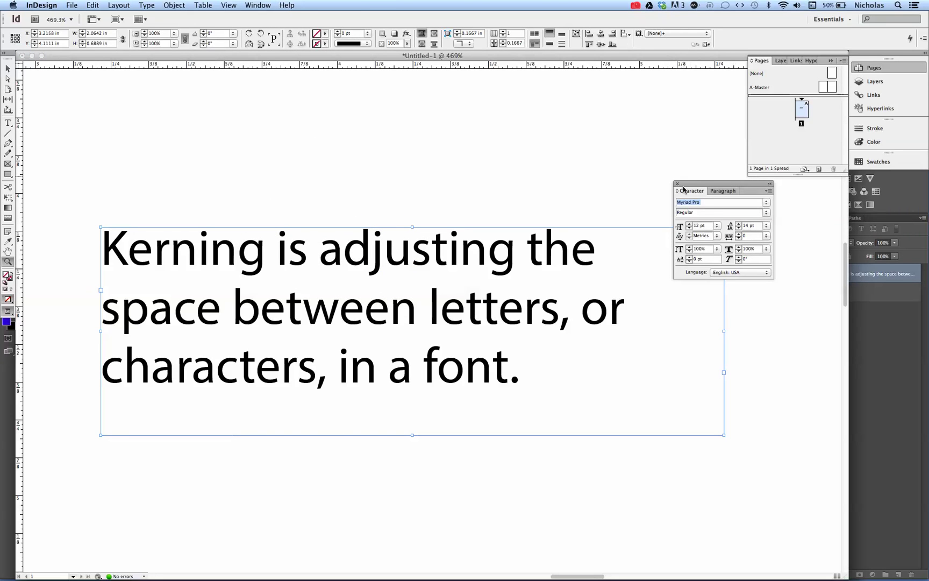
drag(693, 183, 554, 115)
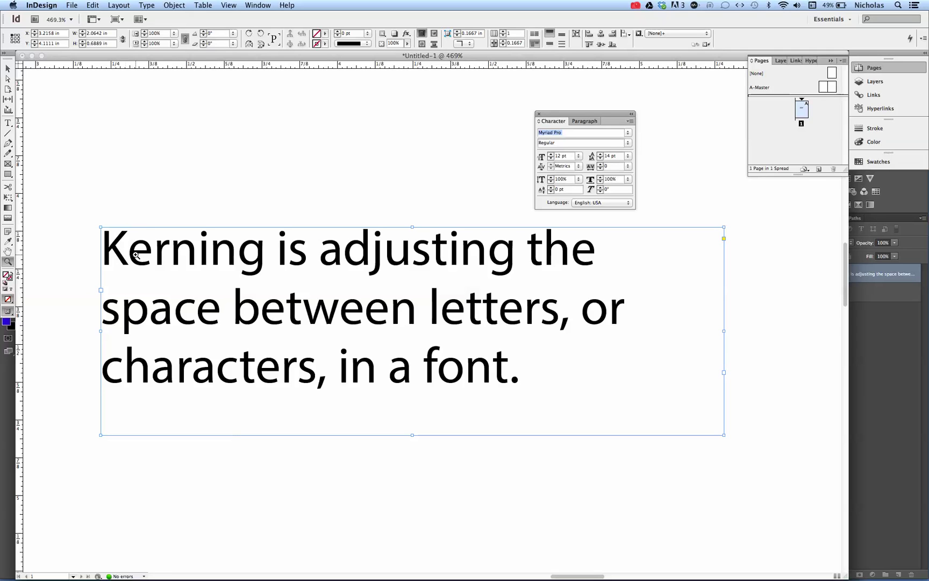
With the cursor after the K, set the K–e kerning to -100, then step it down to -150.
text(Times)
click(8, 123)
key(Return)
click(138, 246)
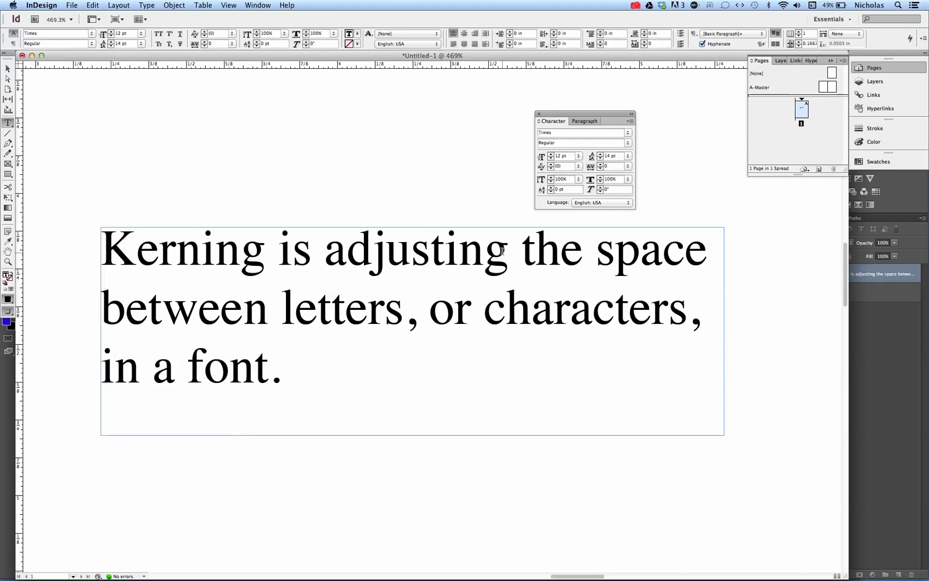
key(super+z)
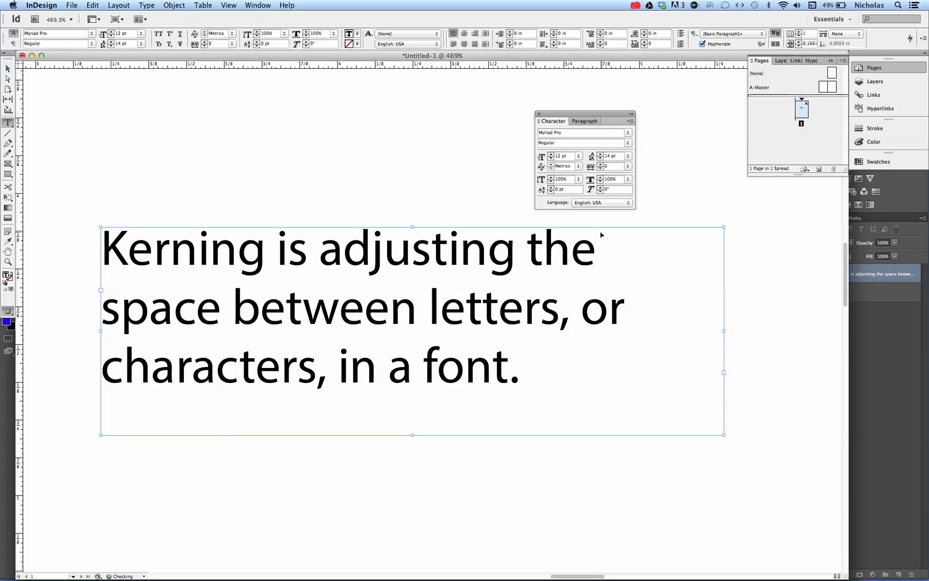
click(128, 261)
click(579, 166)
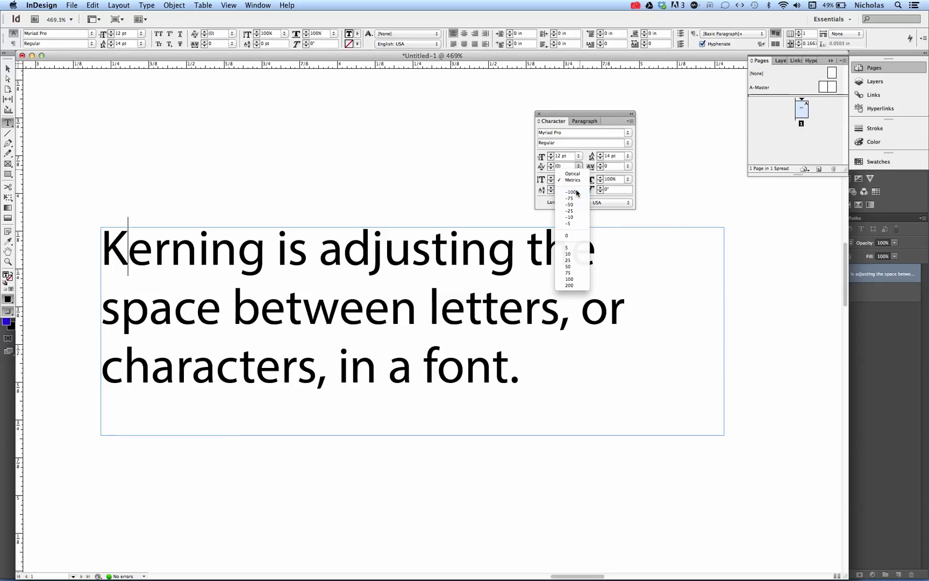
click(576, 191)
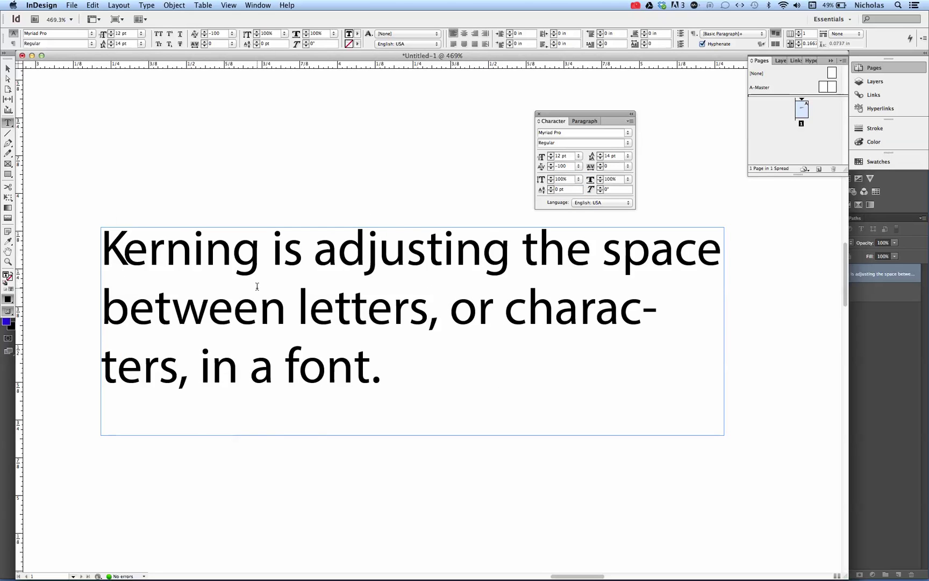
click(550, 168)
click(550, 168)
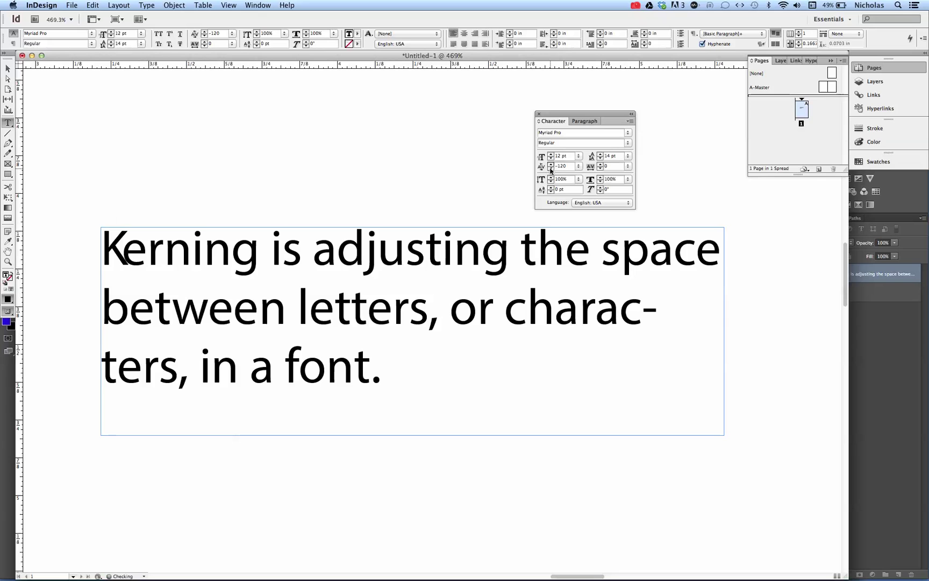
click(551, 168)
click(551, 169)
click(551, 168)
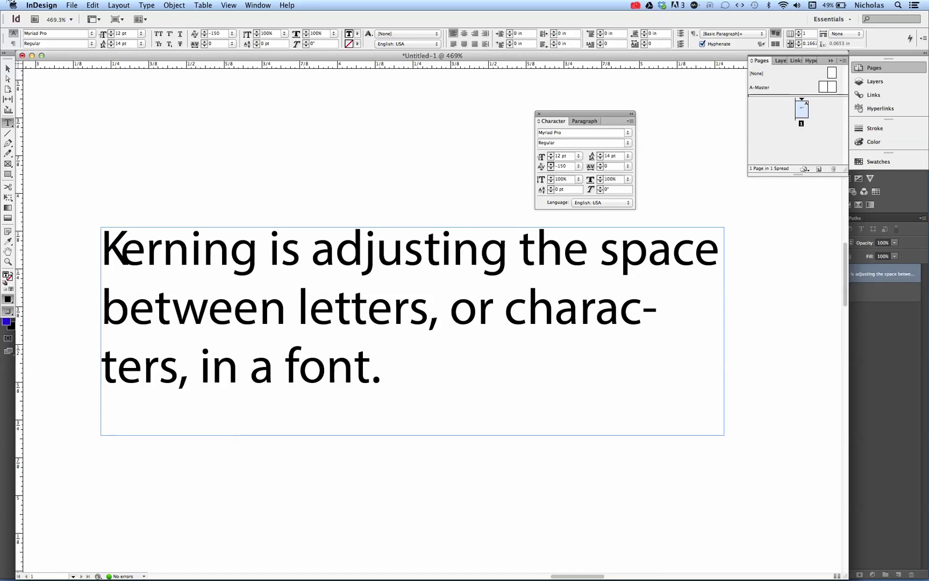
click(41, 5)
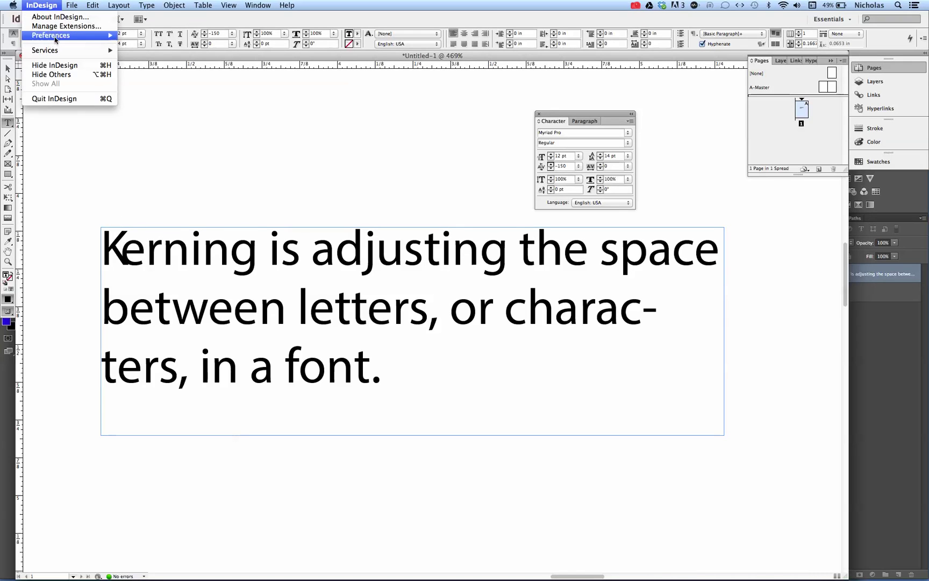
Fit the whole page in the window and deselect the text frame.
mouse_move(58, 38)
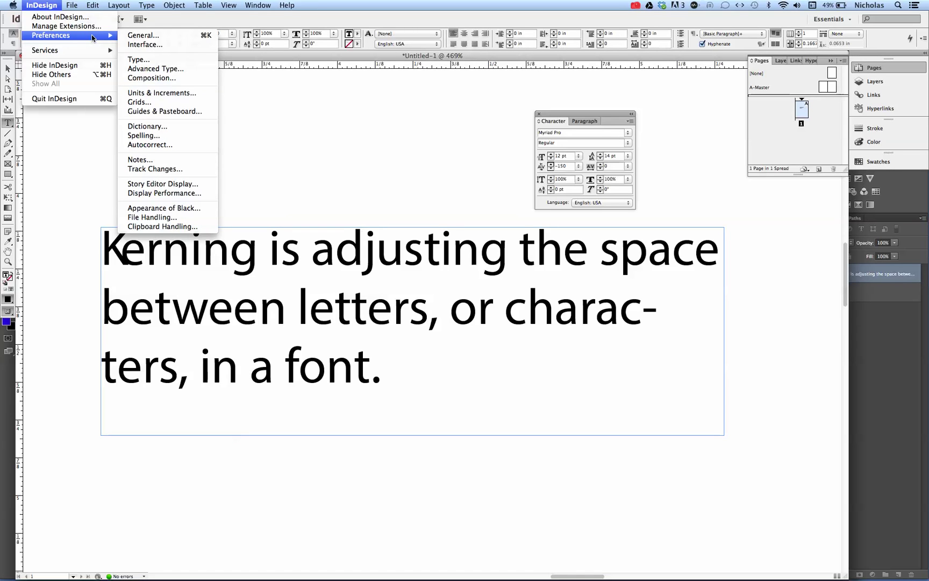
click(120, 239)
key(super+0)
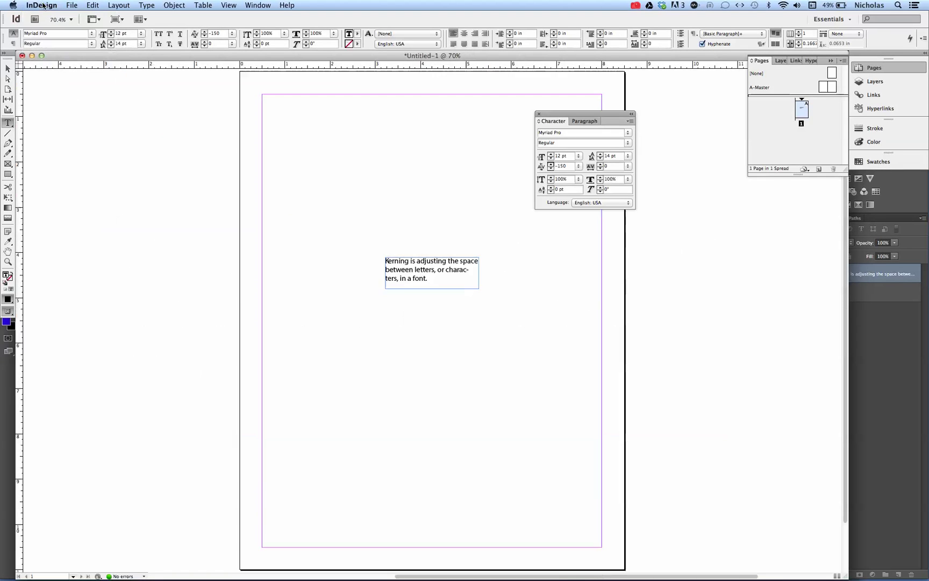
click(7, 68)
click(409, 172)
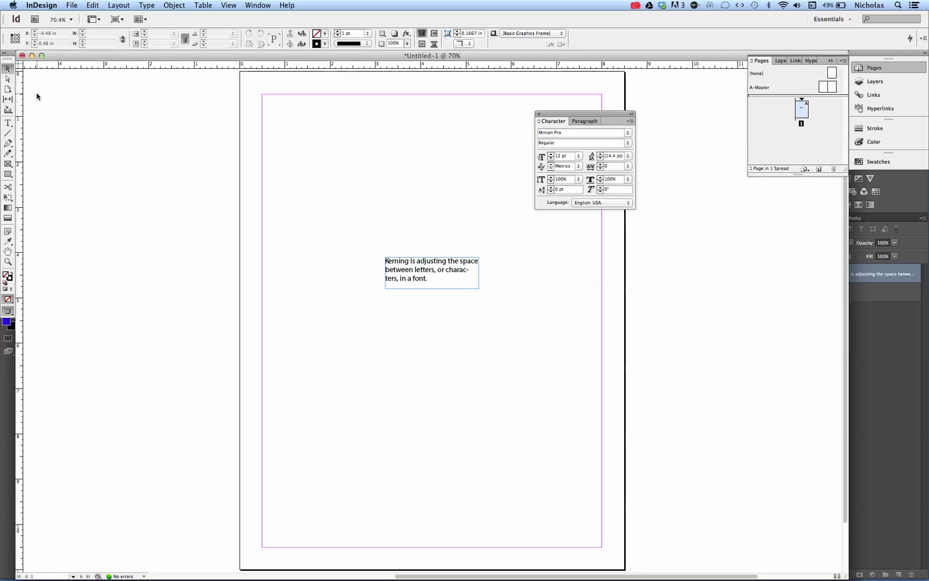
Enable Custom Tracking/Kerning highlighting in InDesign's Composition preferences.
click(49, 7)
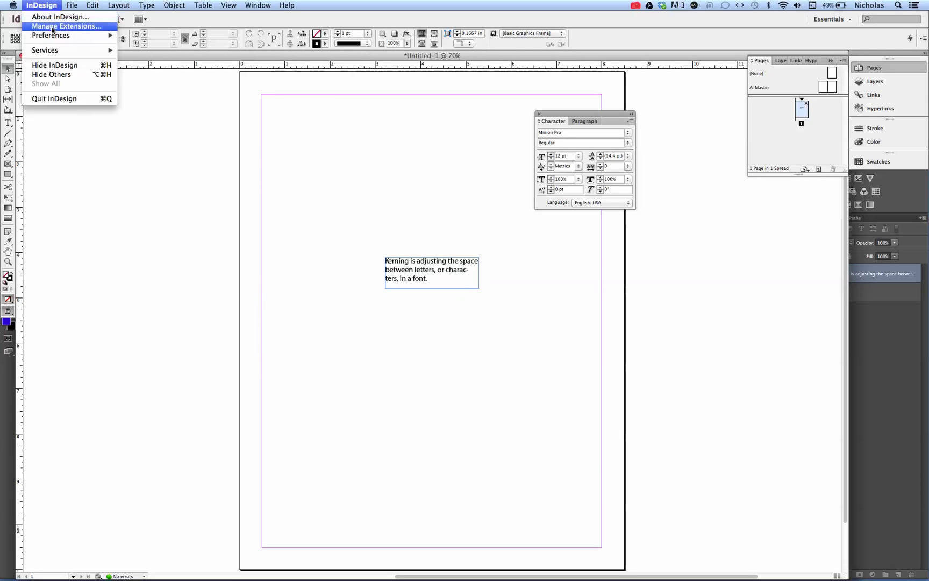
mouse_move(52, 35)
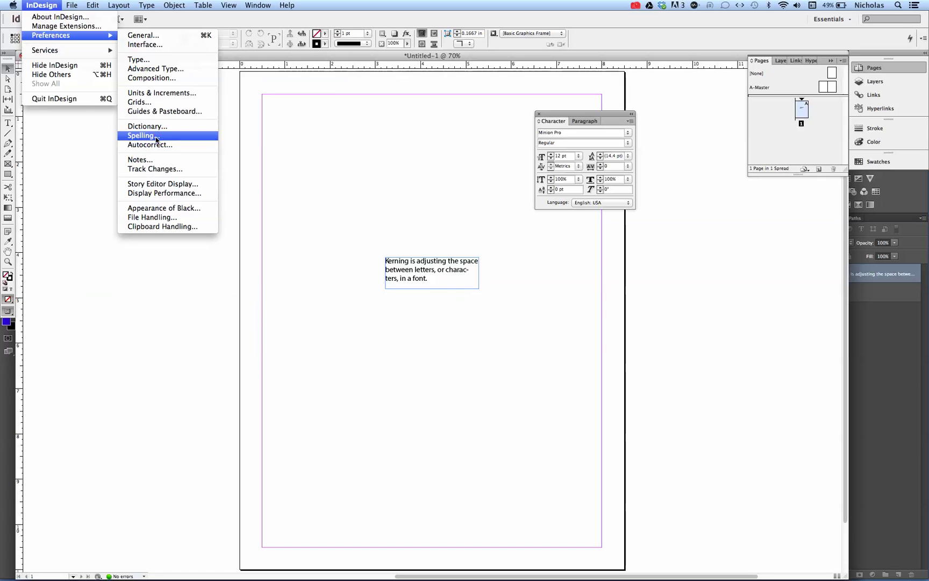
click(152, 78)
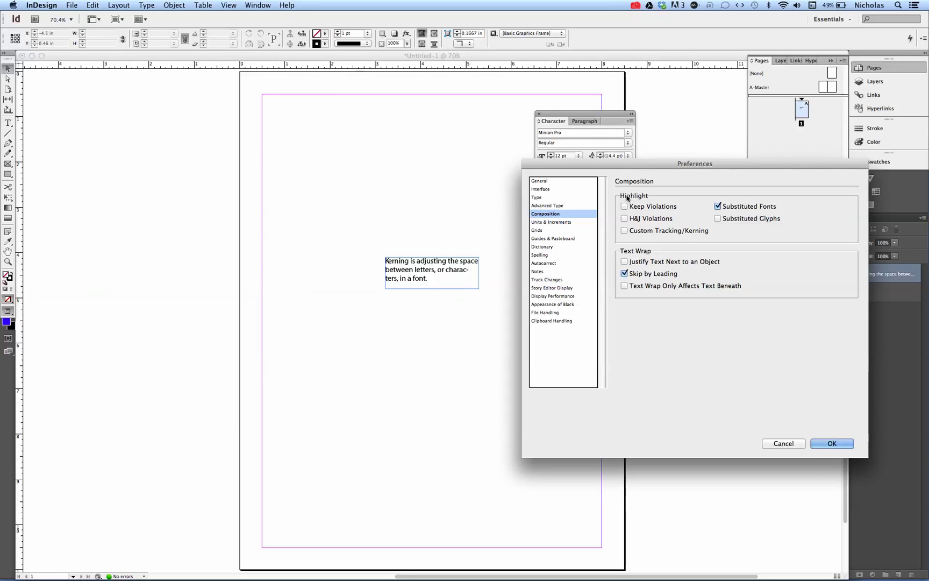
click(624, 231)
click(833, 444)
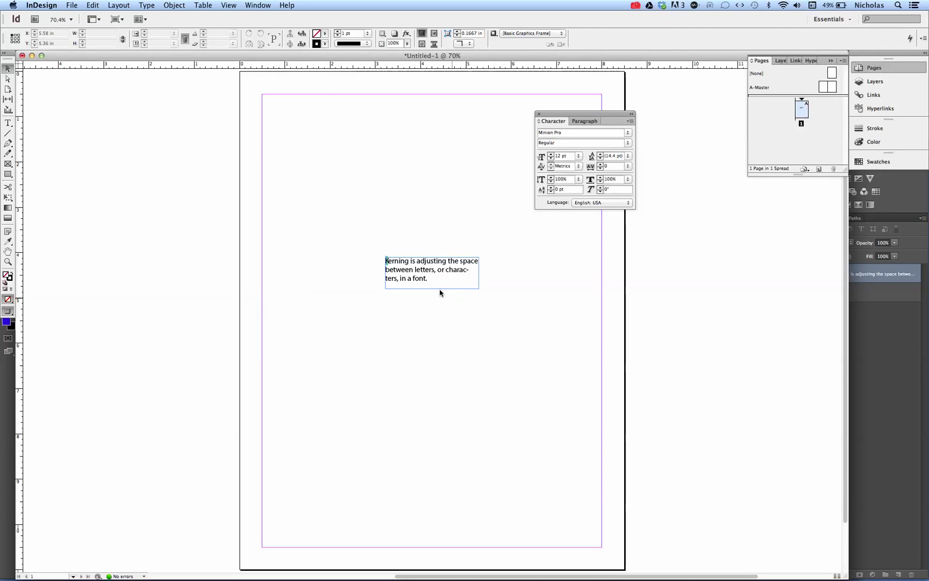
Zoom in on the frame, select the paragraph text, and set its tracking to -10.
key(z)
drag(379, 251, 506, 304)
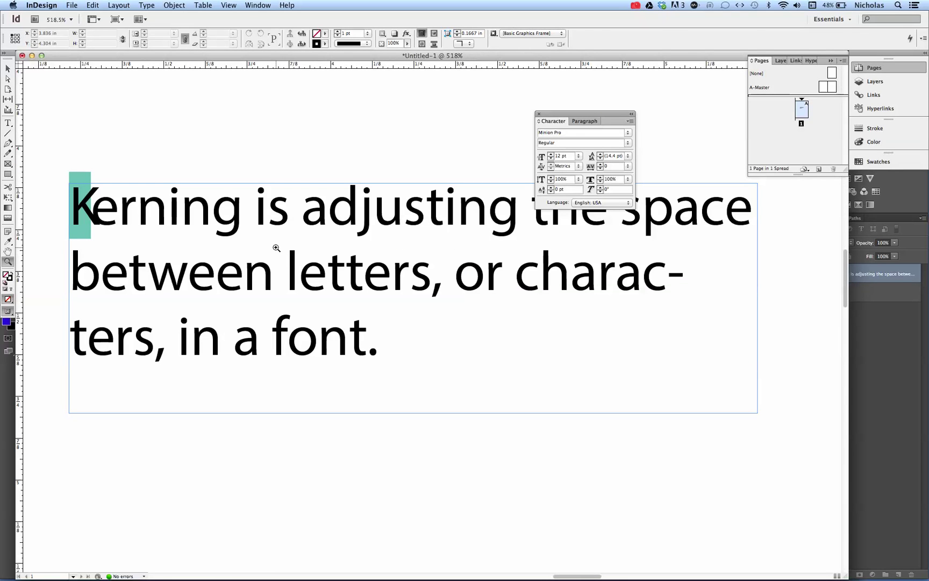
key(t)
drag(385, 351, 64, 204)
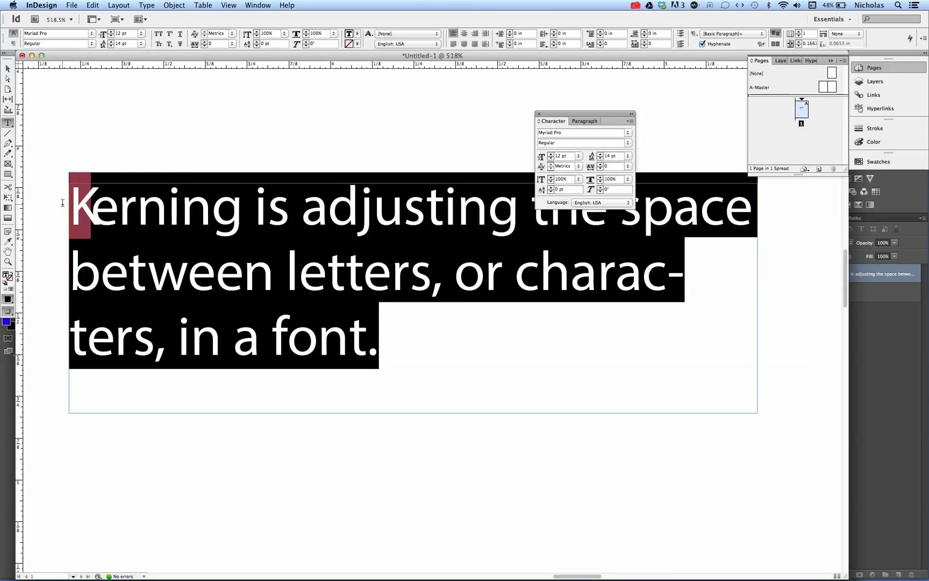
click(601, 168)
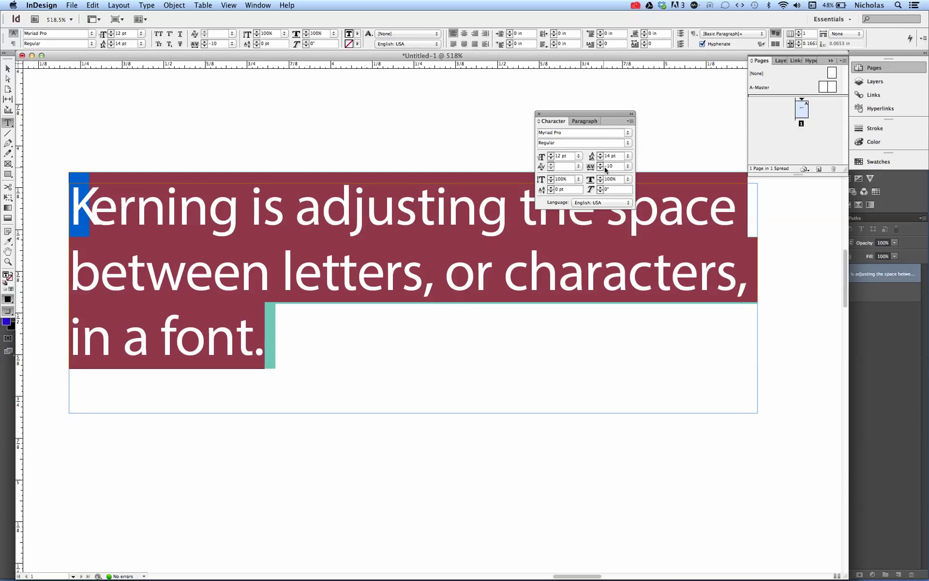
Try tracking values of -50 and -100, then reset the paragraph's tracking to 0.
click(628, 166)
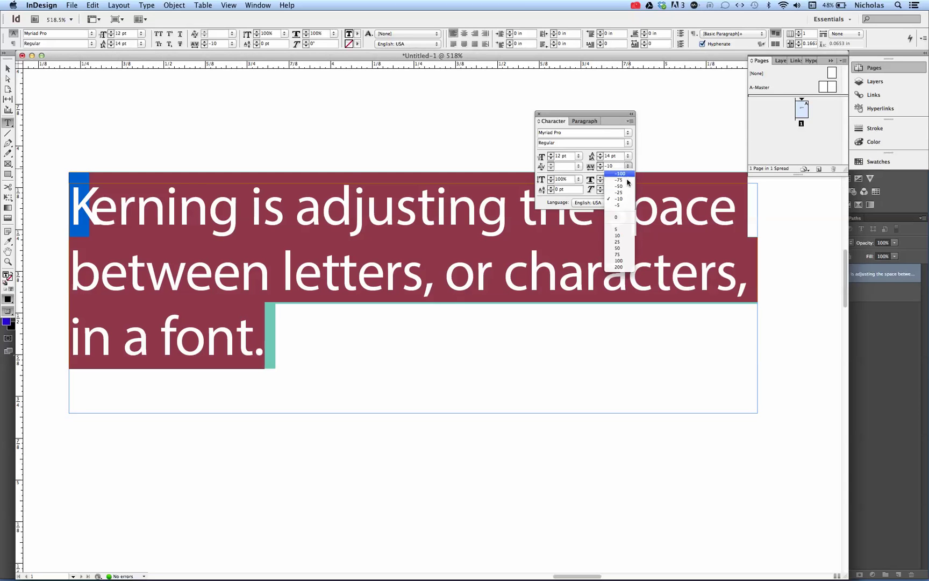
click(626, 185)
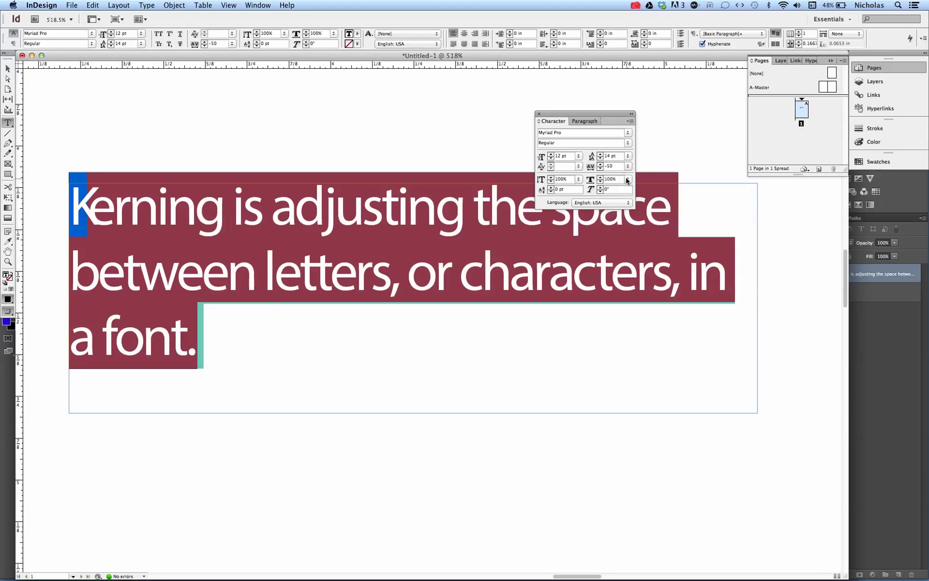
click(629, 167)
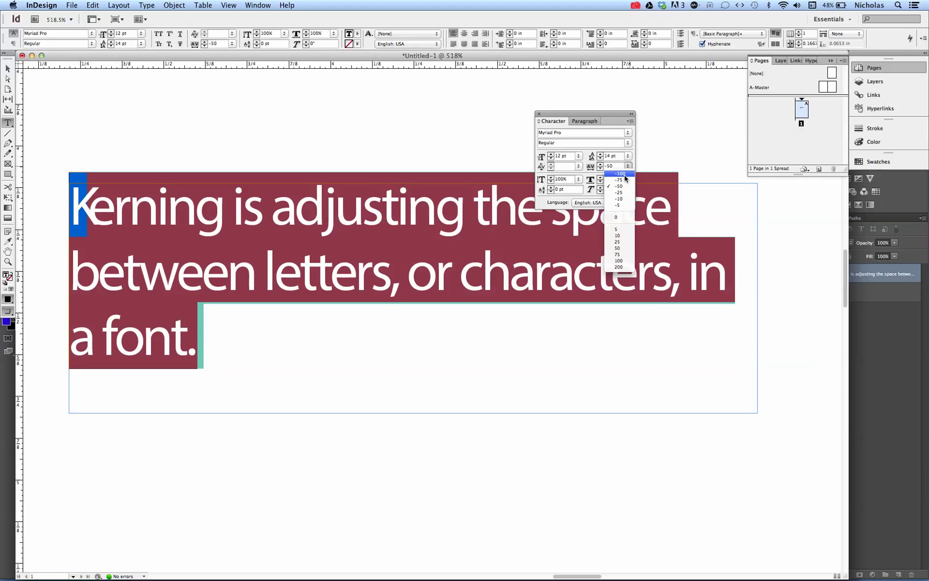
click(627, 174)
click(628, 167)
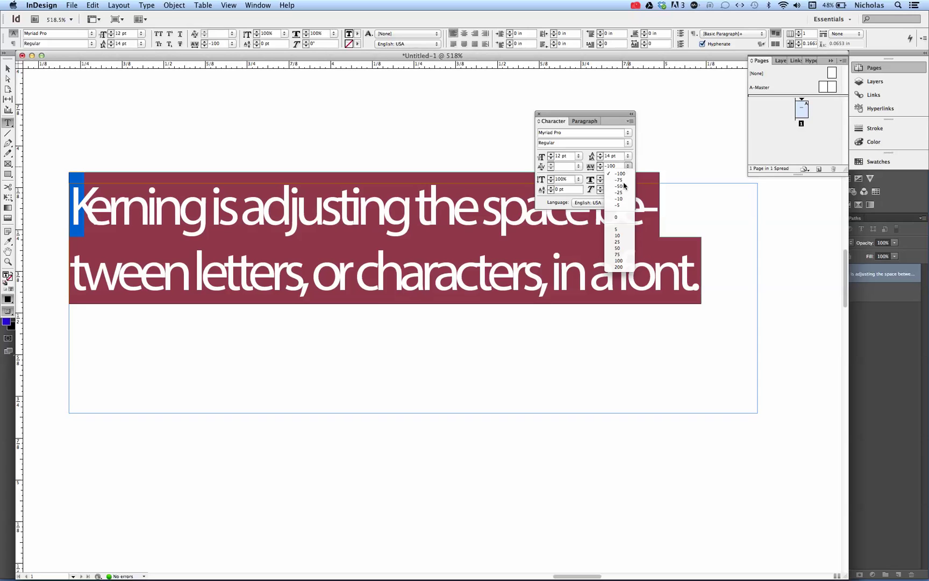
click(620, 217)
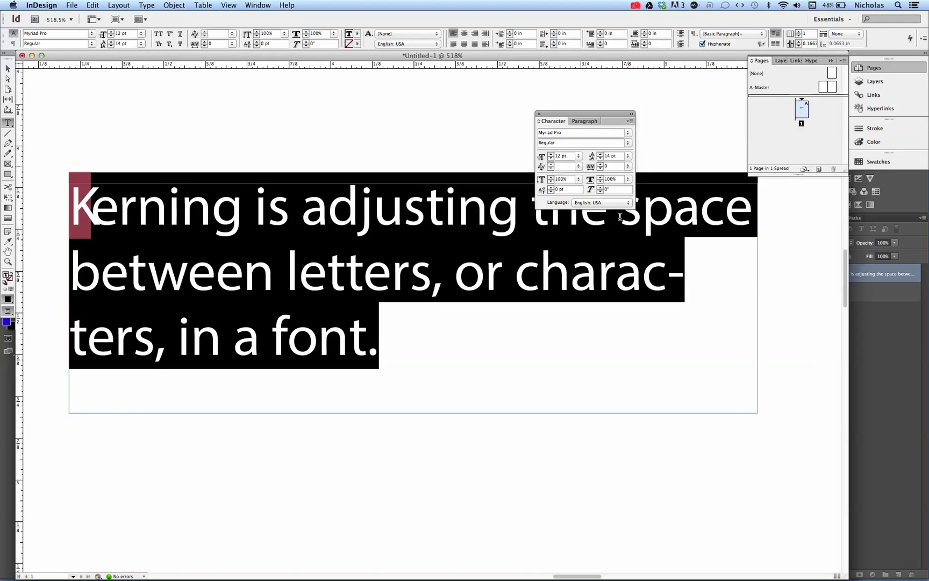